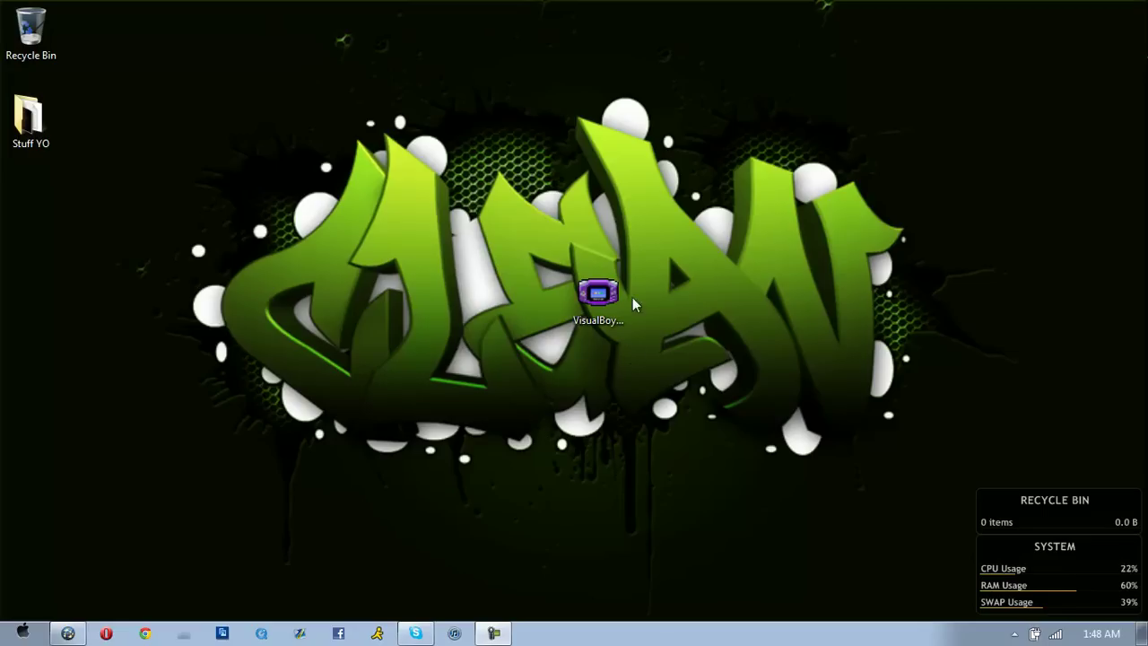
- Run VisualBoyAdvance once, close it, and move its desktop icon up to the desktop's upper edge
{"action": "double_click", "coordinate": [591, 309]}
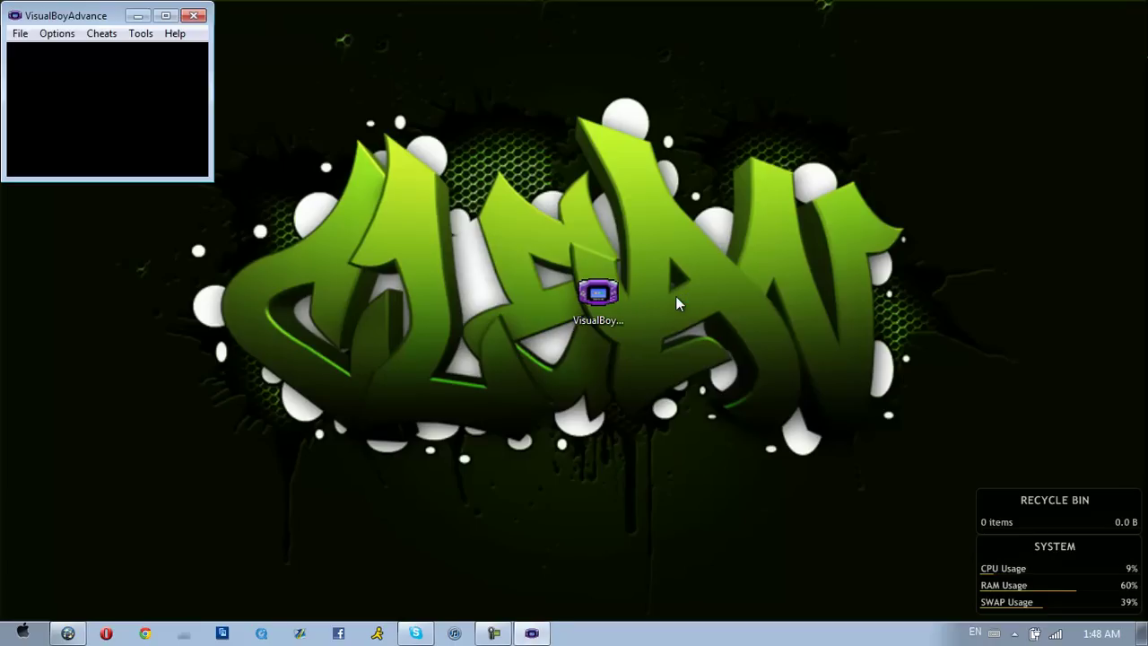
{"action": "left_click", "coordinate": [194, 15]}
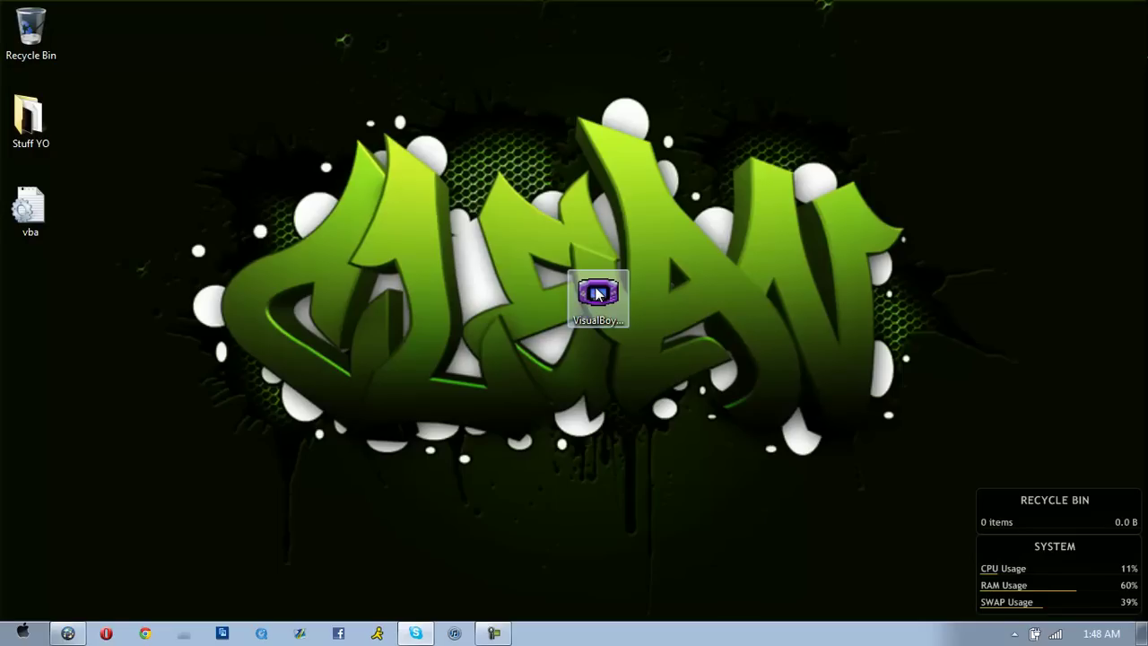
{"action": "left_click_drag", "start_coordinate": [598, 294], "coordinate": [596, 36]}
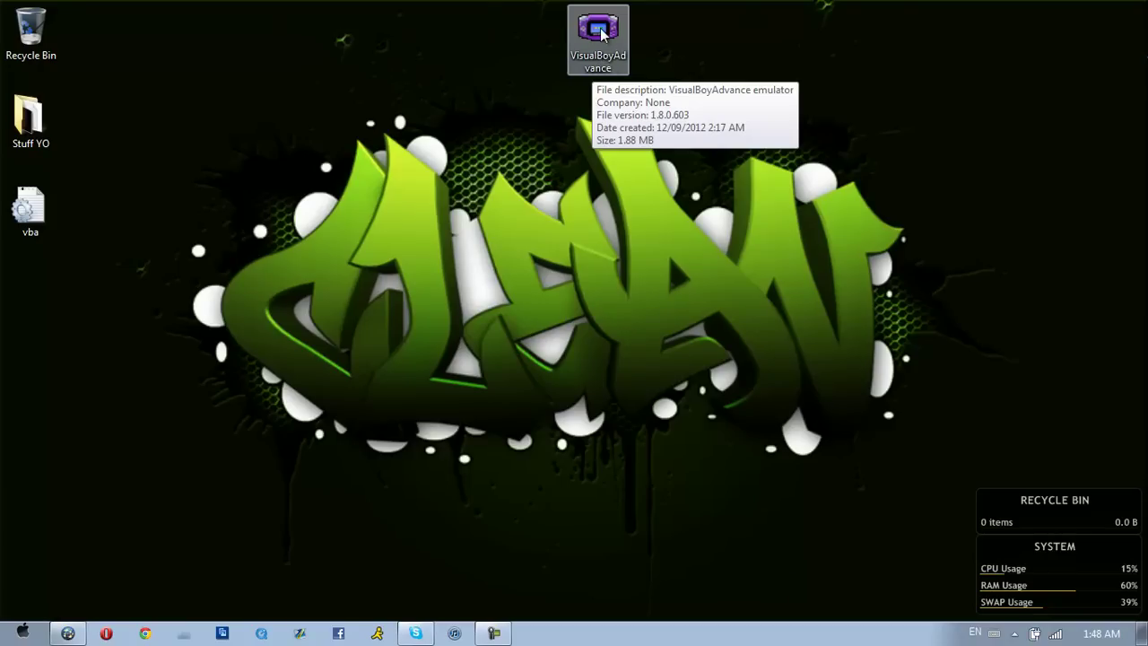
- Examine the Filebeam download page for Pokemon Shiny Gold(Beta 5).rar in the browser and minimize it
{"action": "left_click", "coordinate": [70, 633]}
{"action": "scroll", "coordinate": [210, 302], "scroll_direction": "up", "scroll_amount": 1}
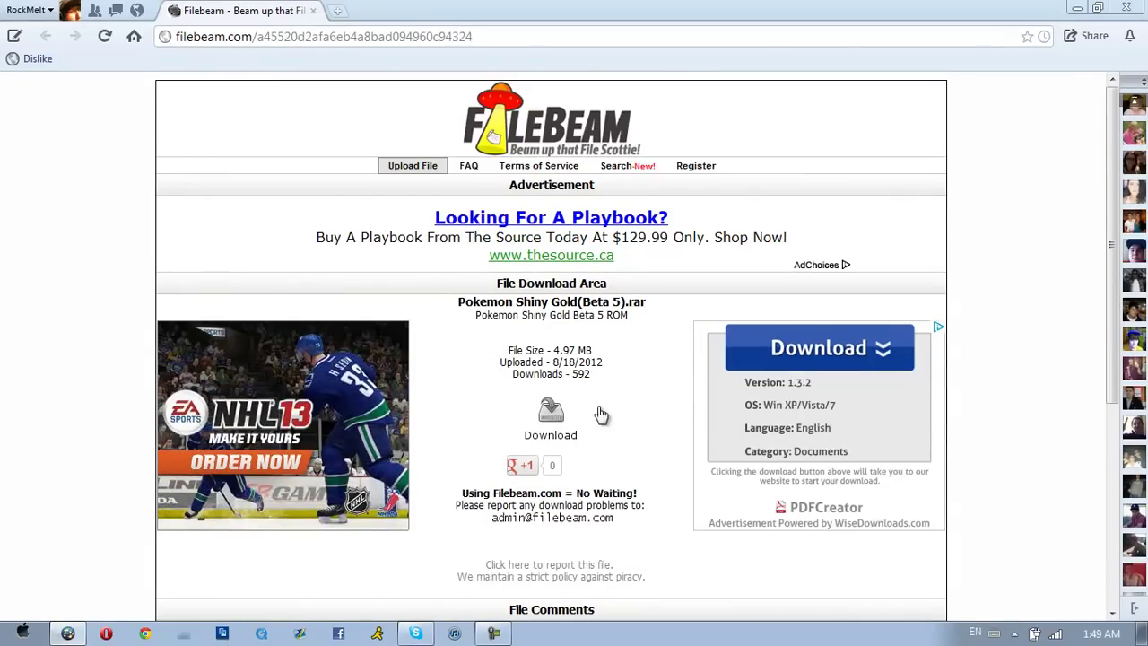
{"action": "left_click_drag", "start_coordinate": [457, 303], "coordinate": [631, 305]}
{"action": "left_click", "coordinate": [646, 302]}
{"action": "left_click", "coordinate": [1079, 9]}
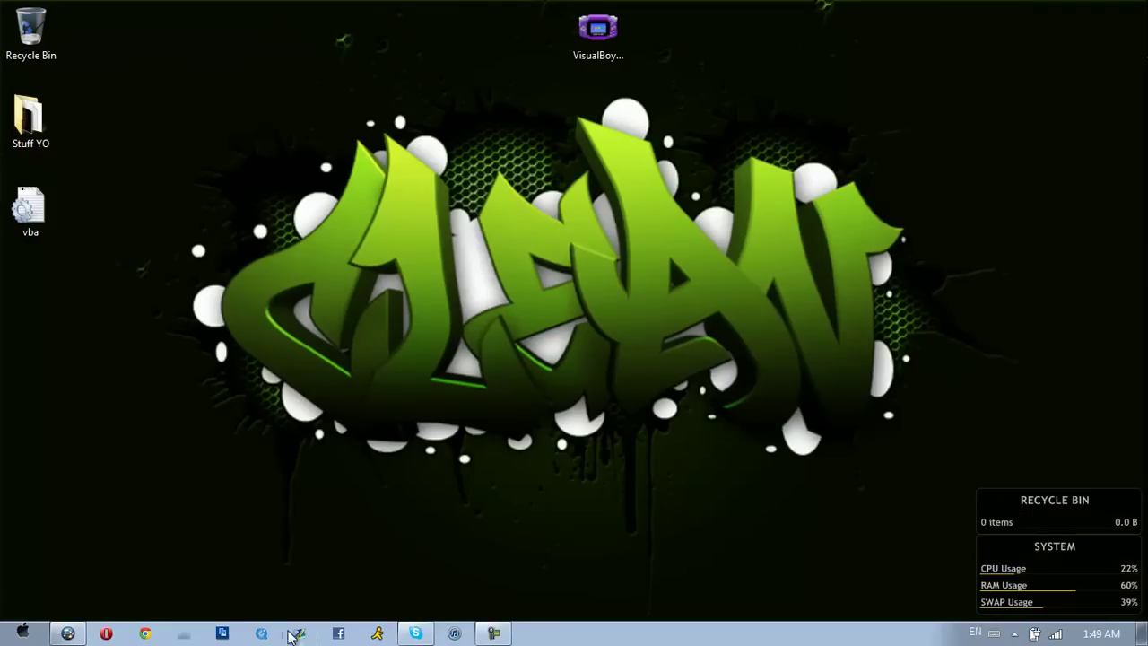
- Download Pokemon Shiny Gold(Beta 5).rar from the Filebeam page and show the file in its folder
{"action": "left_click", "coordinate": [68, 633]}
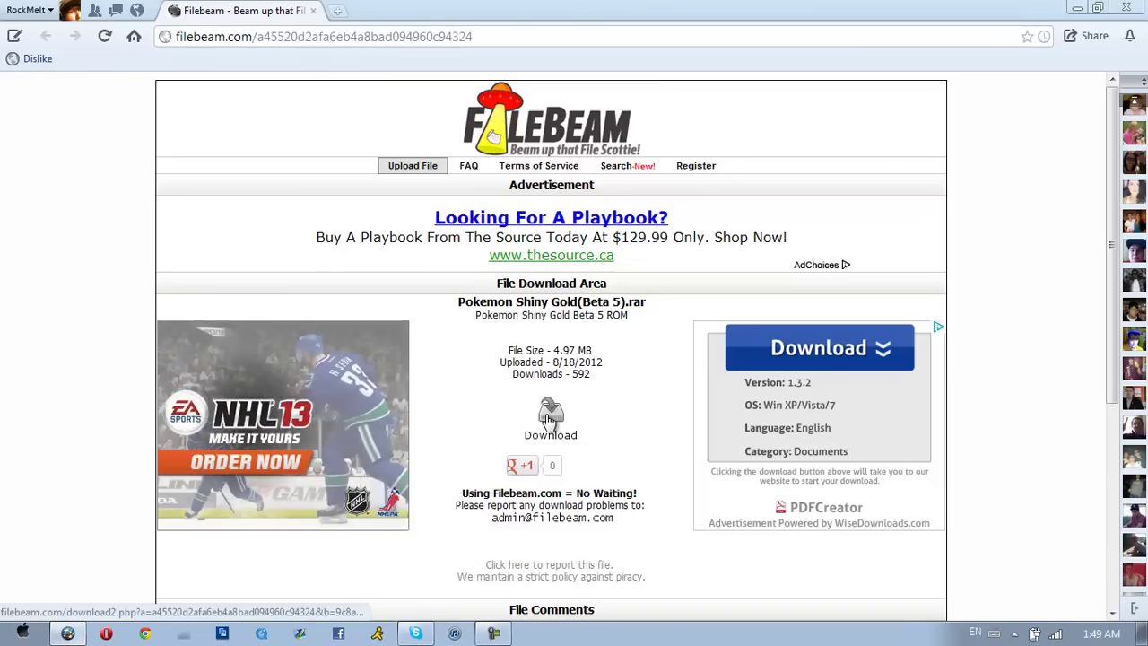
{"action": "left_click", "coordinate": [549, 419]}
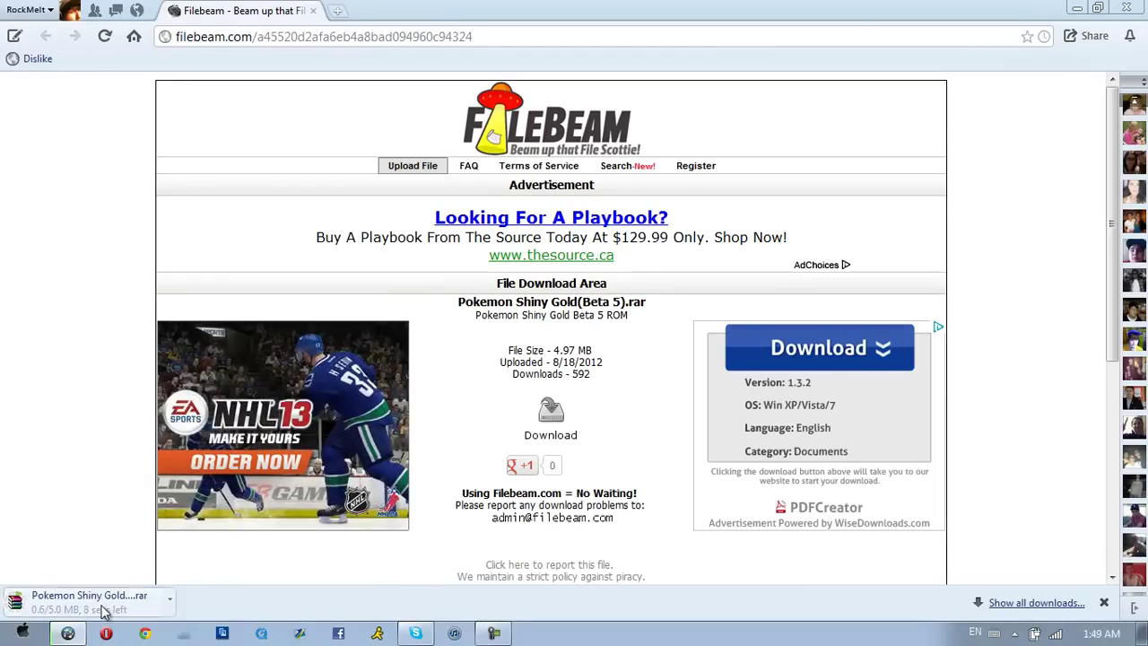
{"action": "left_click", "coordinate": [169, 601]}
{"action": "left_click", "coordinate": [216, 549]}
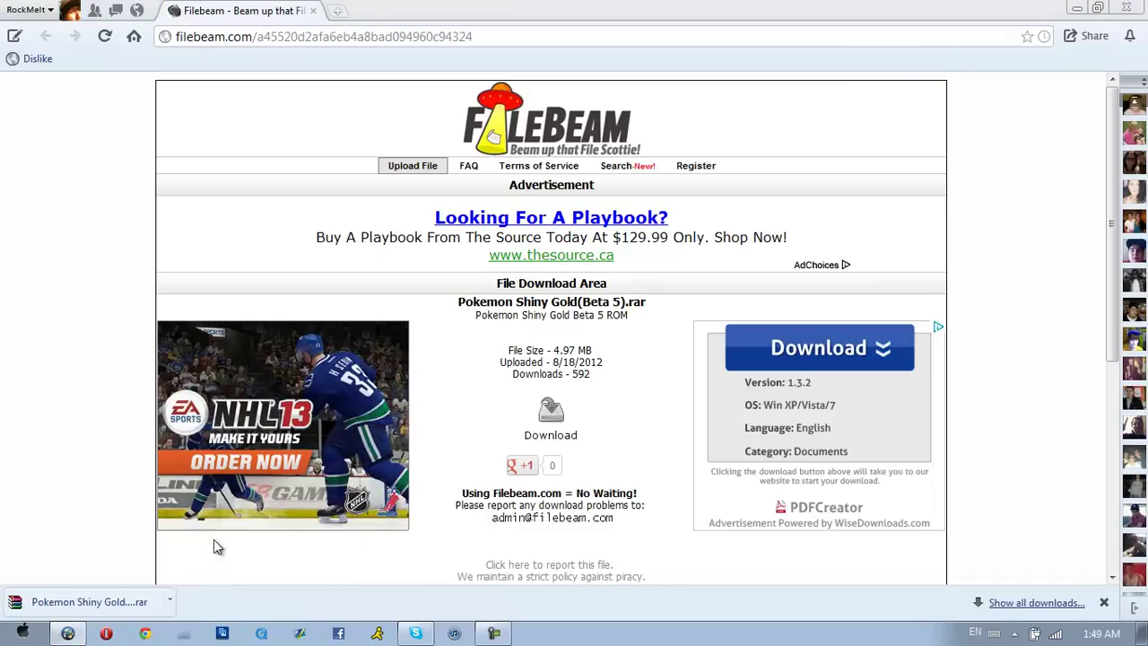
{"action": "left_click", "coordinate": [1069, 21]}
{"action": "left_click", "coordinate": [1076, 10]}
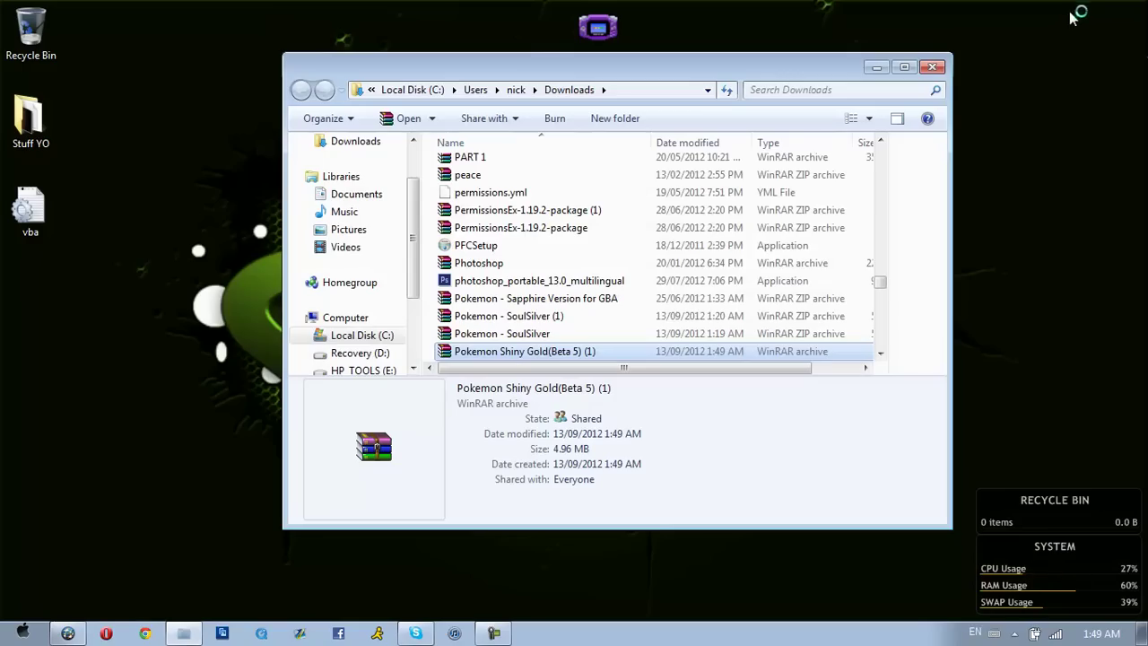
- Move the Pokemon Shiny Gold(Beta 5) archive from the Downloads folder to the desktop
{"action": "scroll", "coordinate": [520, 353], "scroll_direction": "down", "scroll_amount": 2}
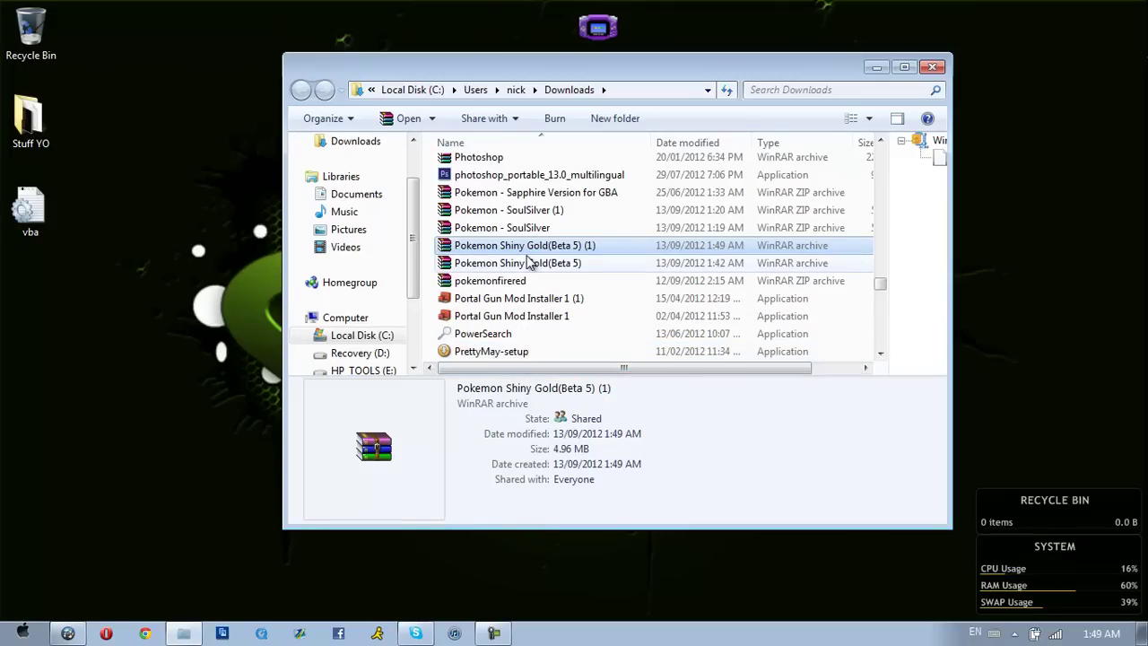
{"action": "left_click_drag", "start_coordinate": [527, 269], "coordinate": [27, 323]}
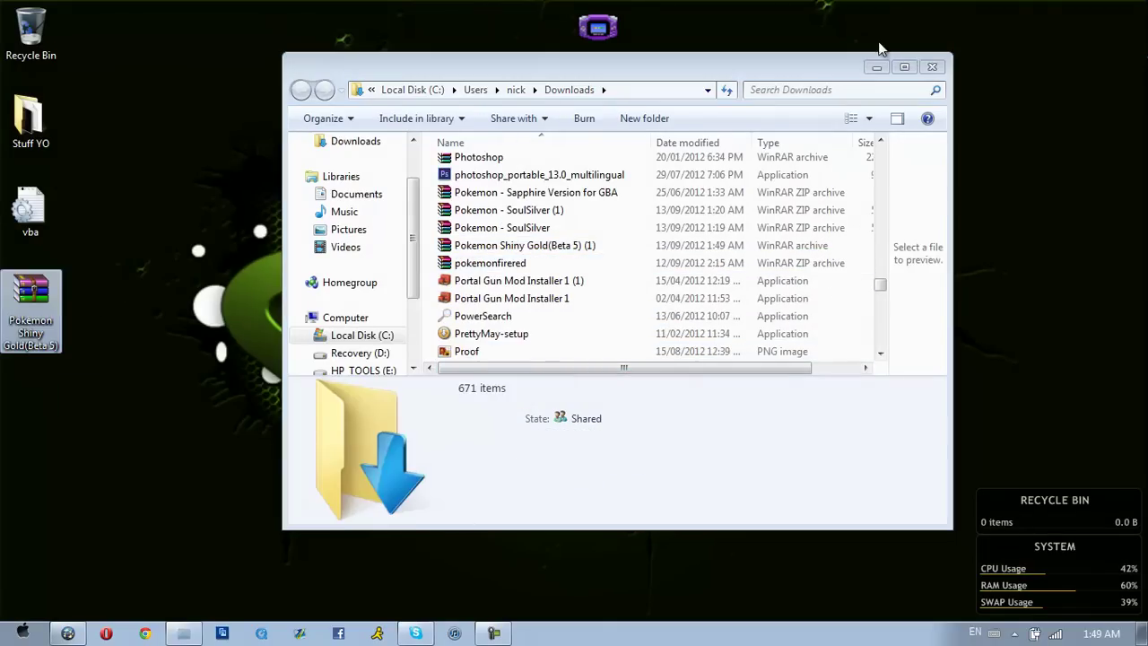
{"action": "left_click", "coordinate": [877, 68]}
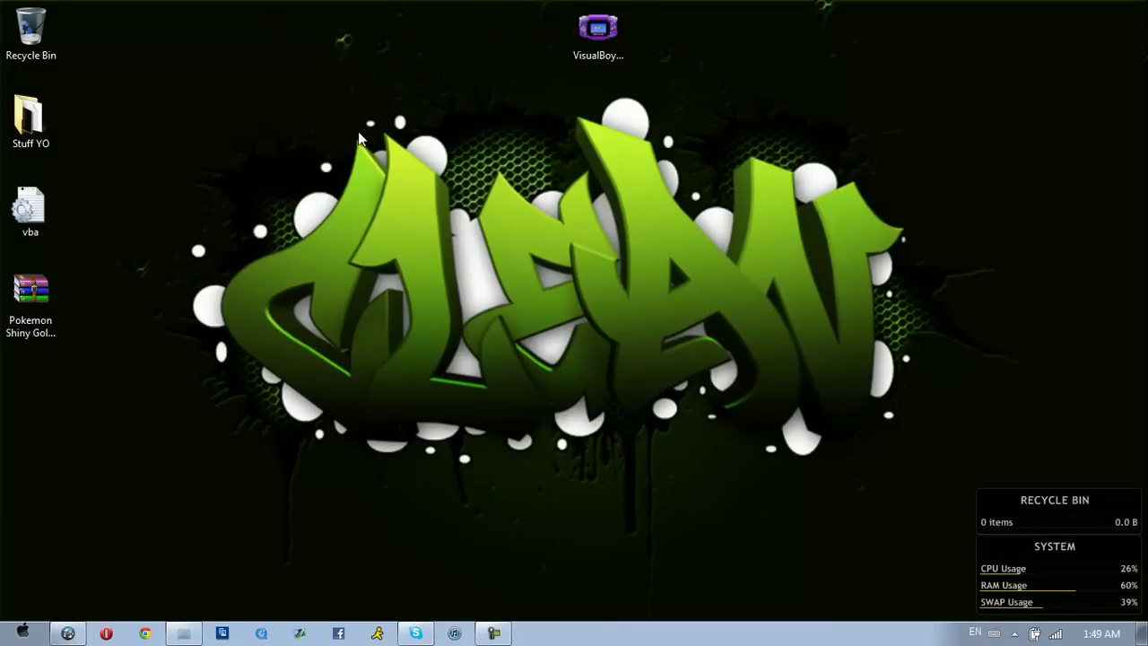
- Move the sVEA folder out of the Stuff YO folder onto the desktop
{"action": "double_click", "coordinate": [28, 116]}
{"action": "left_click_drag", "start_coordinate": [487, 258], "coordinate": [73, 426]}
{"action": "left_click", "coordinate": [953, 87]}
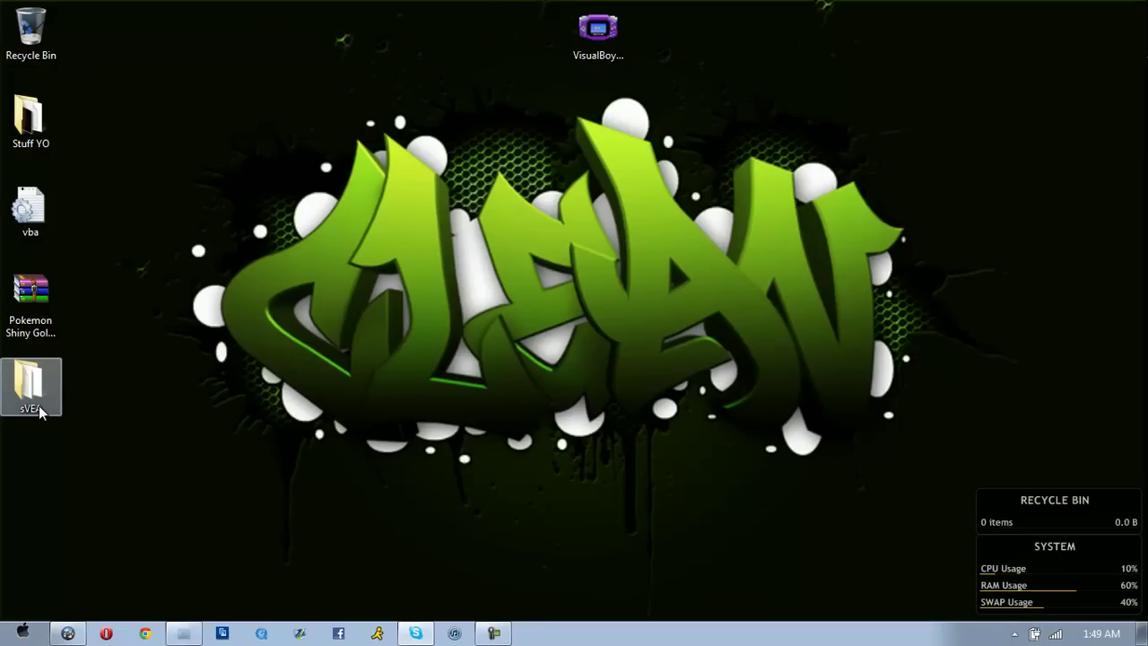
- Open the sVEA folder and the Pokemon Shiny Gold(Beta 5) archive, dismissing the WinRAR licence reminder
{"action": "double_click", "coordinate": [31, 385]}
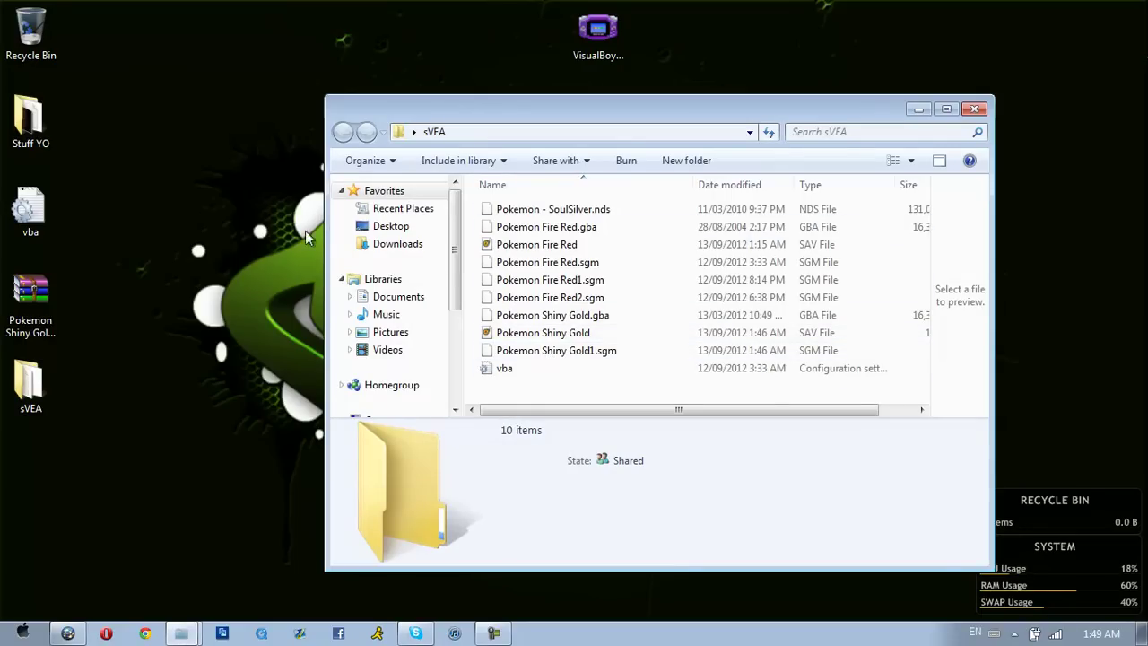
{"action": "left_click", "coordinate": [19, 330]}
{"action": "double_click", "coordinate": [20, 330]}
{"action": "left_click", "coordinate": [115, 192]}
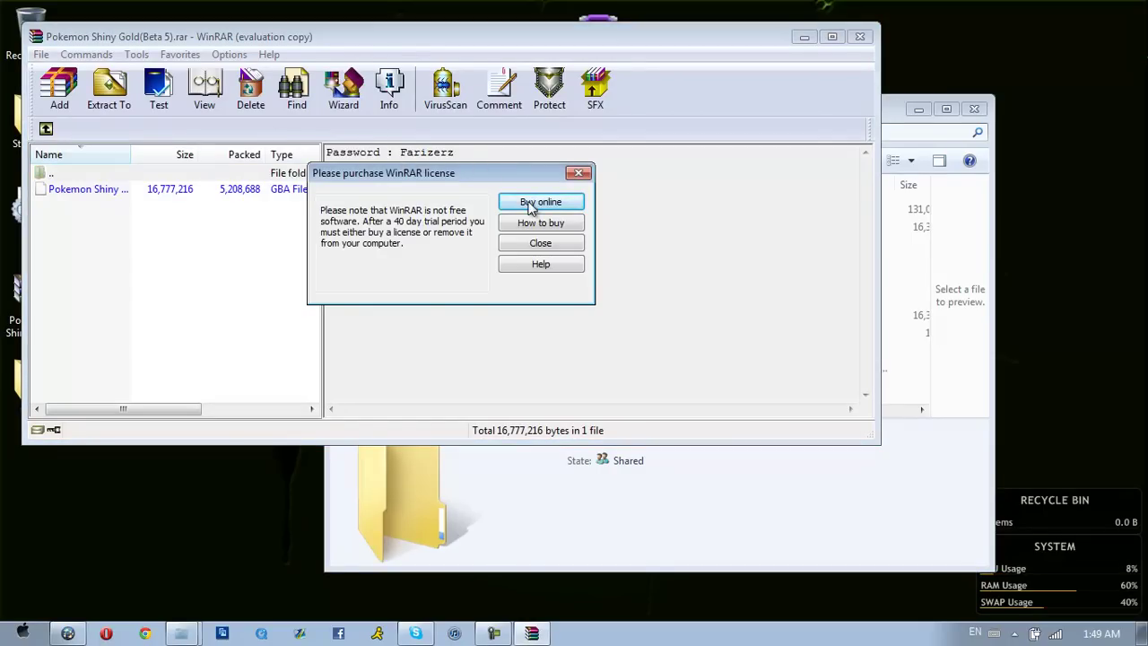
{"action": "left_click", "coordinate": [539, 243]}
- Extract Pokemon Shiny Gold.gba to the sVEA folder with the archive password from the comment, keeping the existing copy in the file conflict
{"action": "left_click_drag", "start_coordinate": [470, 153], "coordinate": [405, 154]}
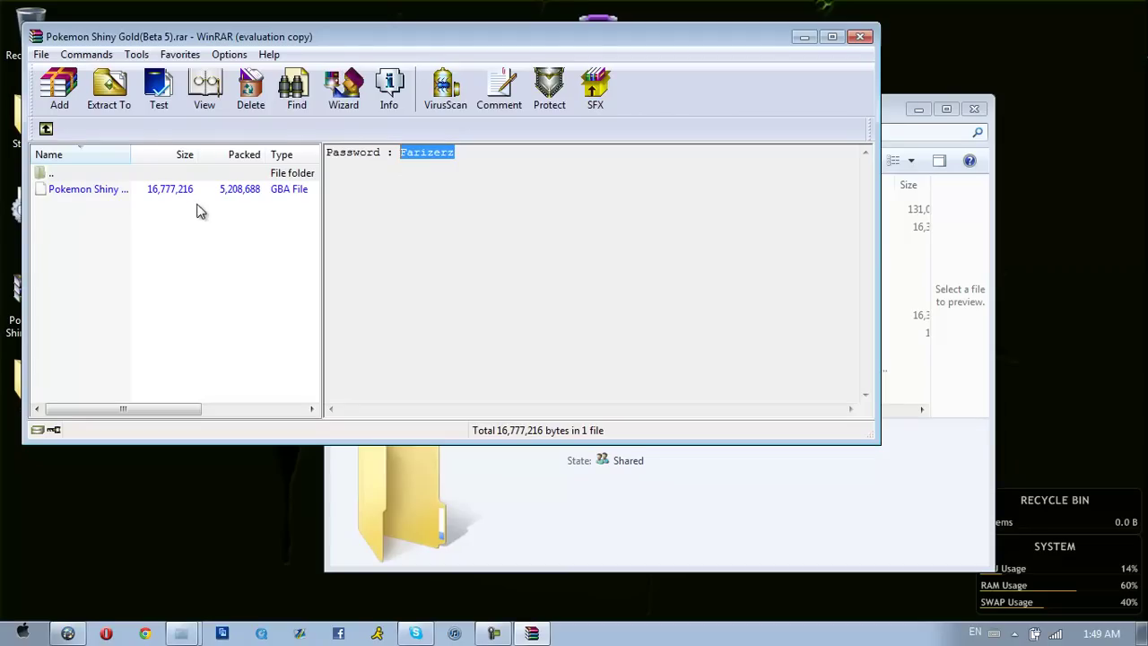
{"action": "left_click_drag", "start_coordinate": [192, 196], "coordinate": [912, 377]}
{"action": "key", "text": "ctrl+v"}
{"action": "left_click", "coordinate": [375, 361]}
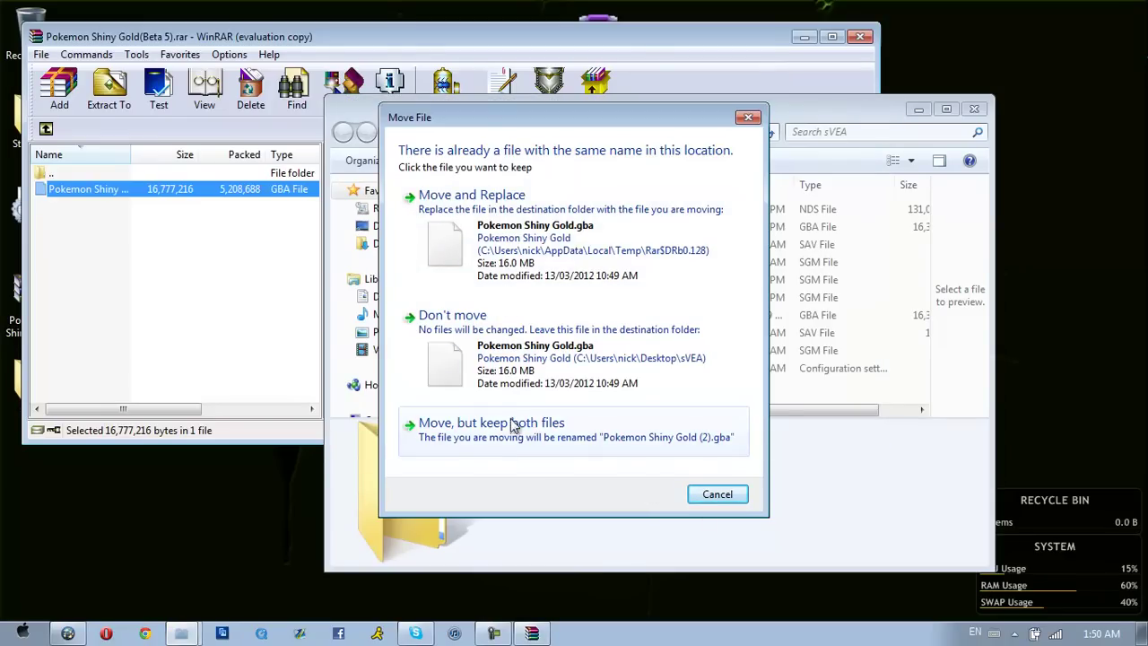
{"action": "left_click", "coordinate": [485, 373]}
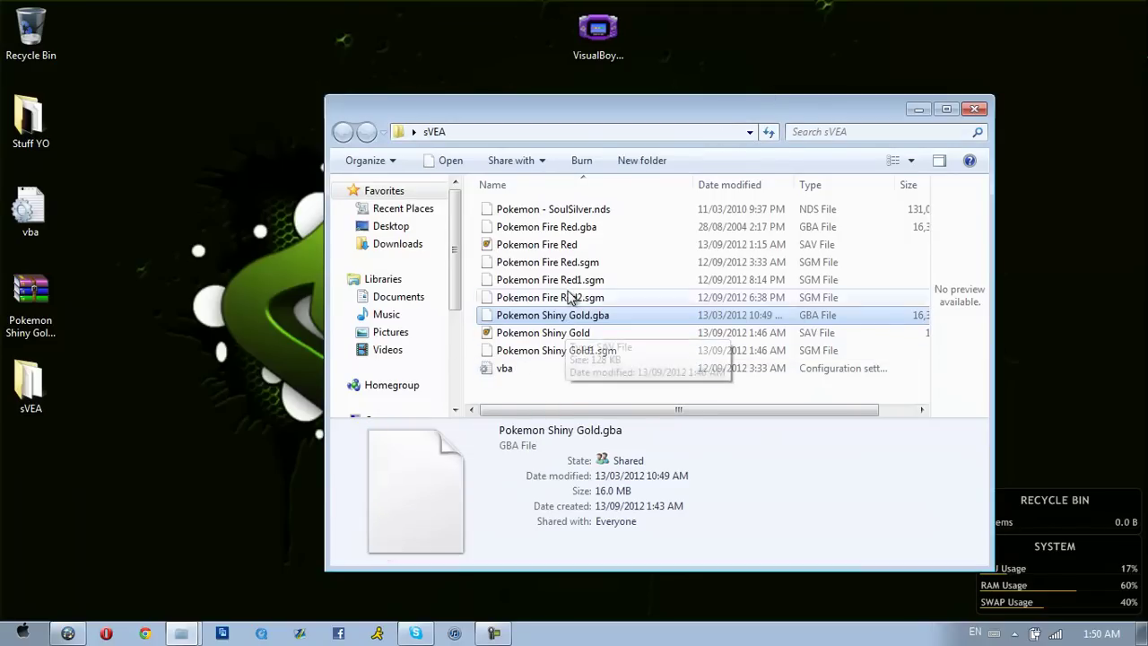
{"action": "left_click", "coordinate": [975, 109]}
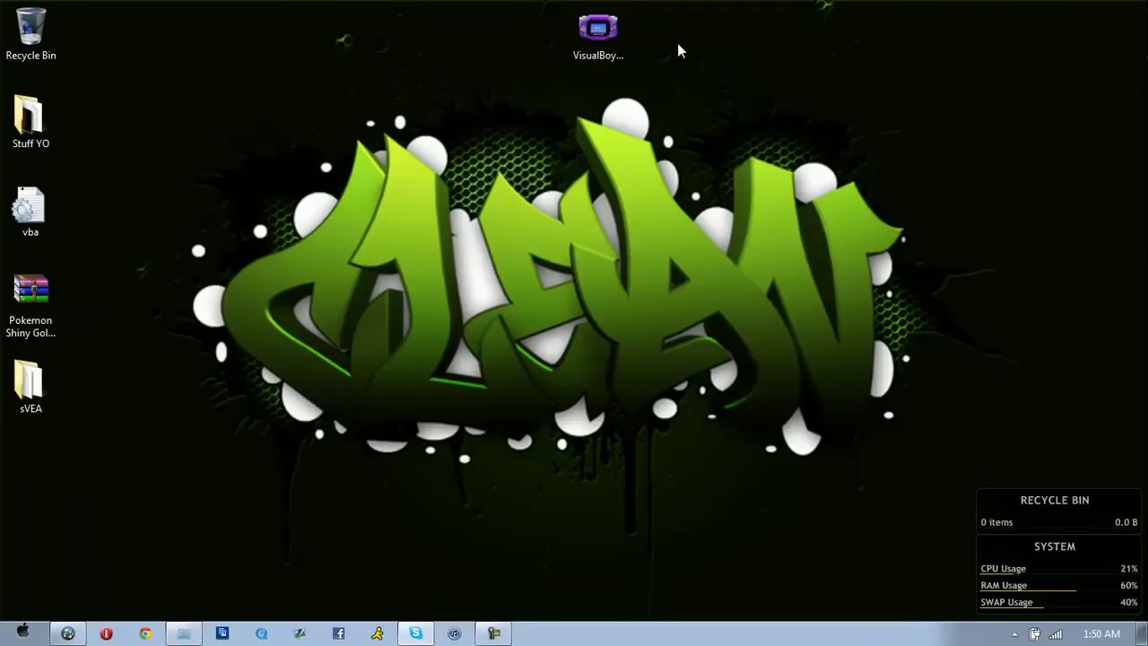
- Launch VisualBoyAdvance and open the Pokemon Shiny Gold ROM from the sVEA folder
{"action": "double_click", "coordinate": [600, 33]}
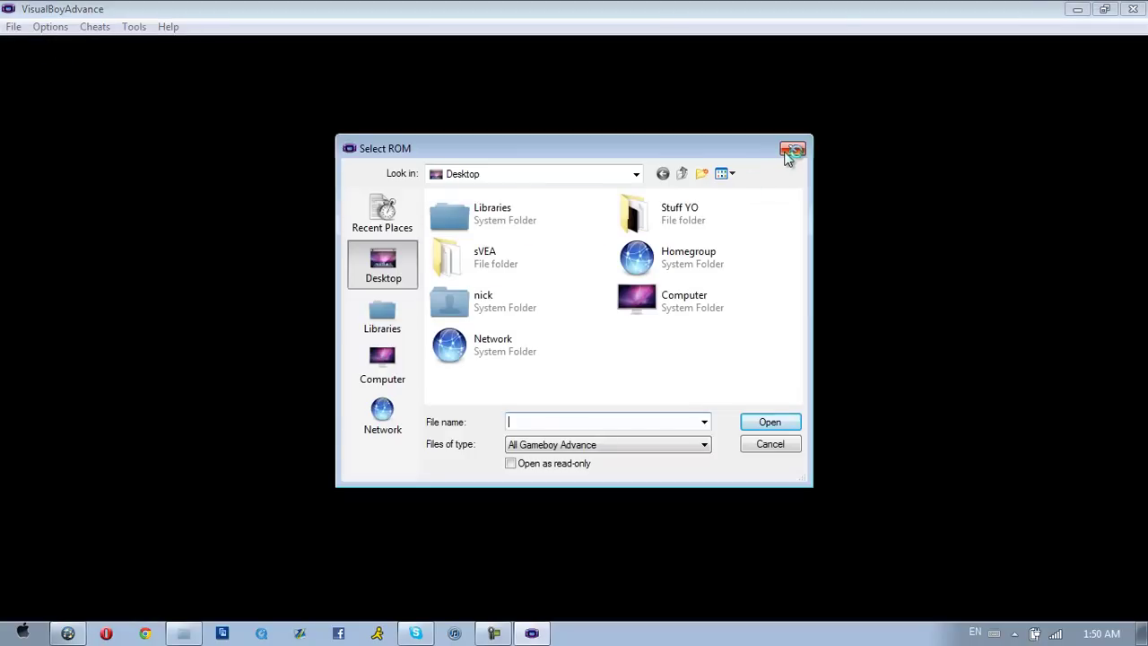
{"action": "left_click", "coordinate": [789, 153]}
{"action": "left_click", "coordinate": [14, 27]}
{"action": "left_click", "coordinate": [43, 47]}
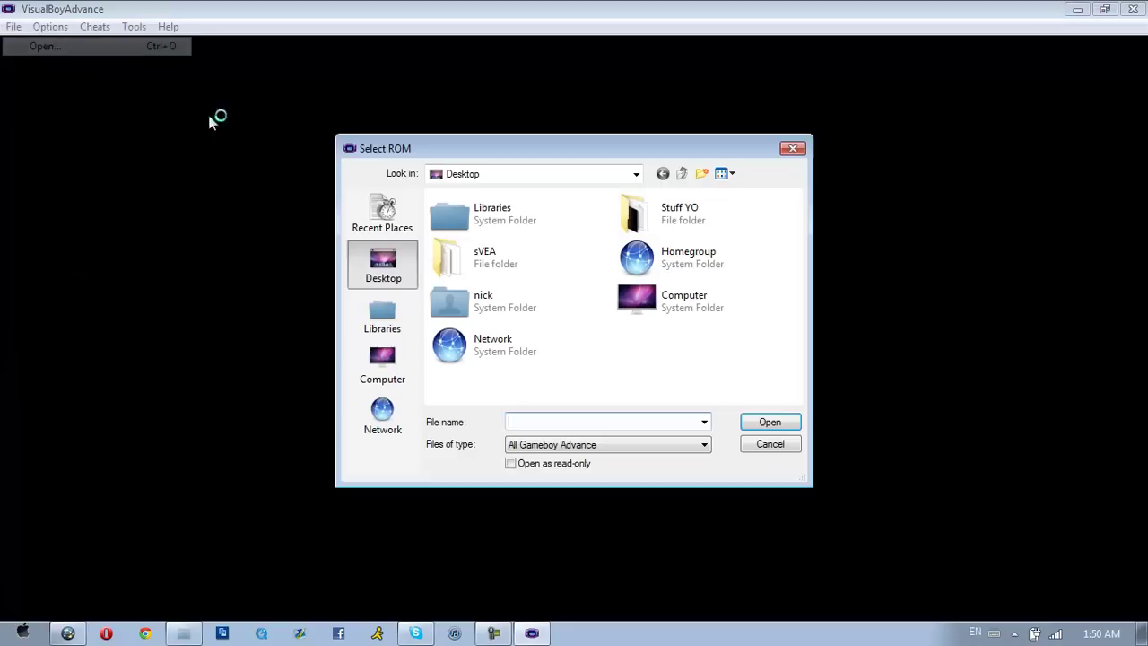
{"action": "double_click", "coordinate": [492, 259]}
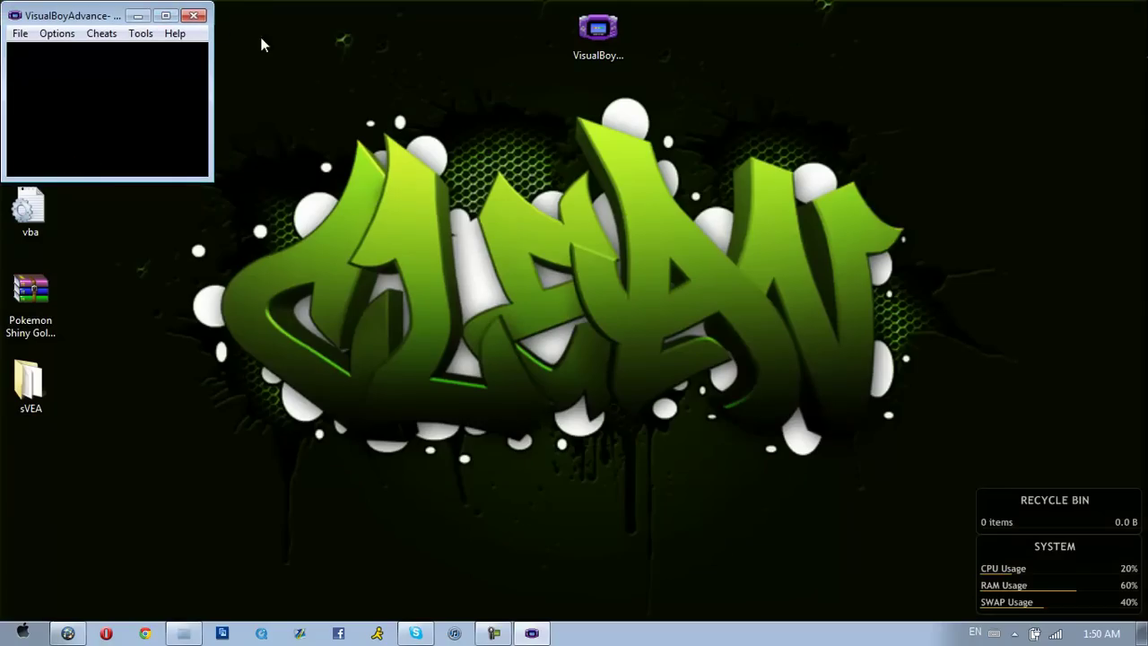
- Maximize the emulator window and load the saved game state
{"action": "left_click", "coordinate": [158, 11]}
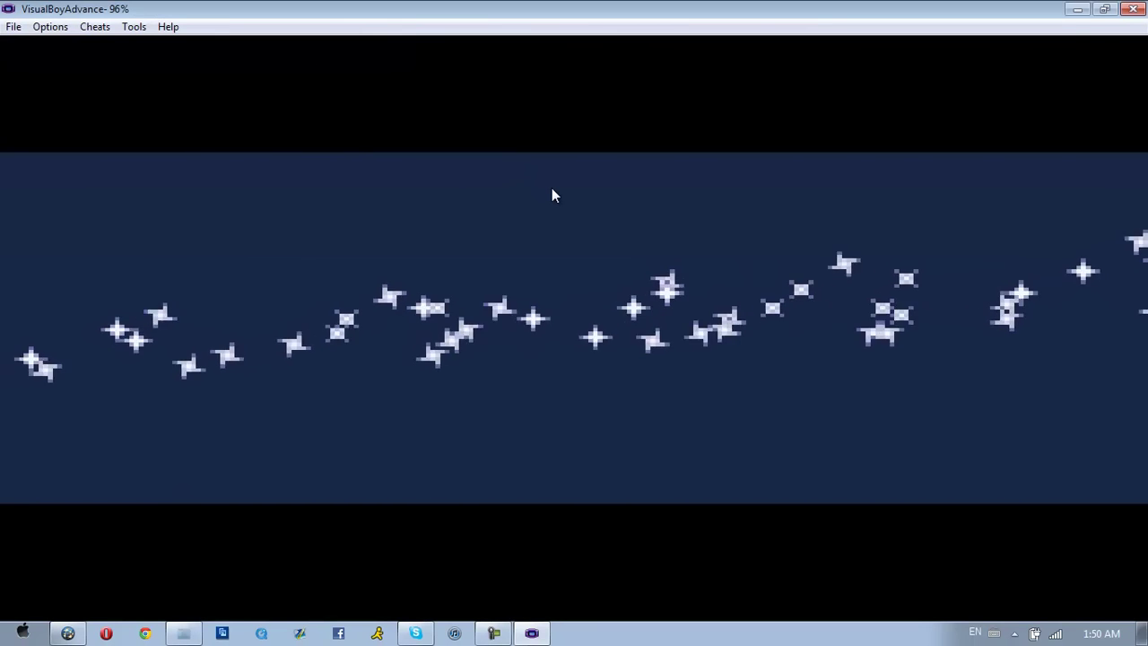
{"action": "left_click", "coordinate": [14, 27]}
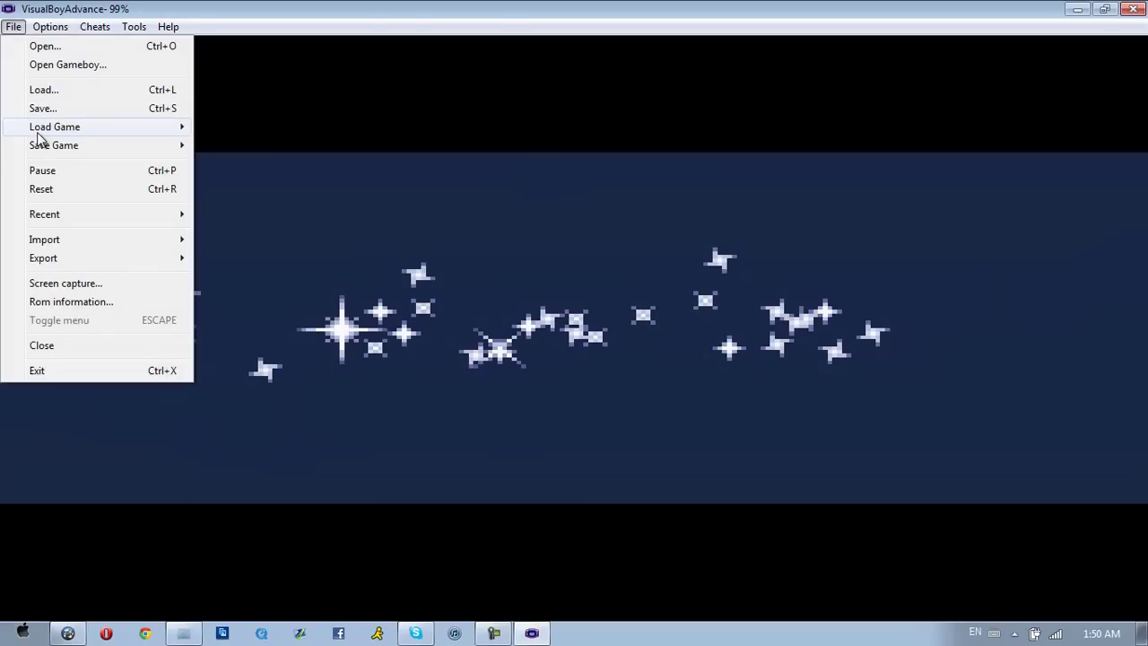
{"action": "mouse_move", "coordinate": [39, 139]}
{"action": "left_click", "coordinate": [296, 176]}
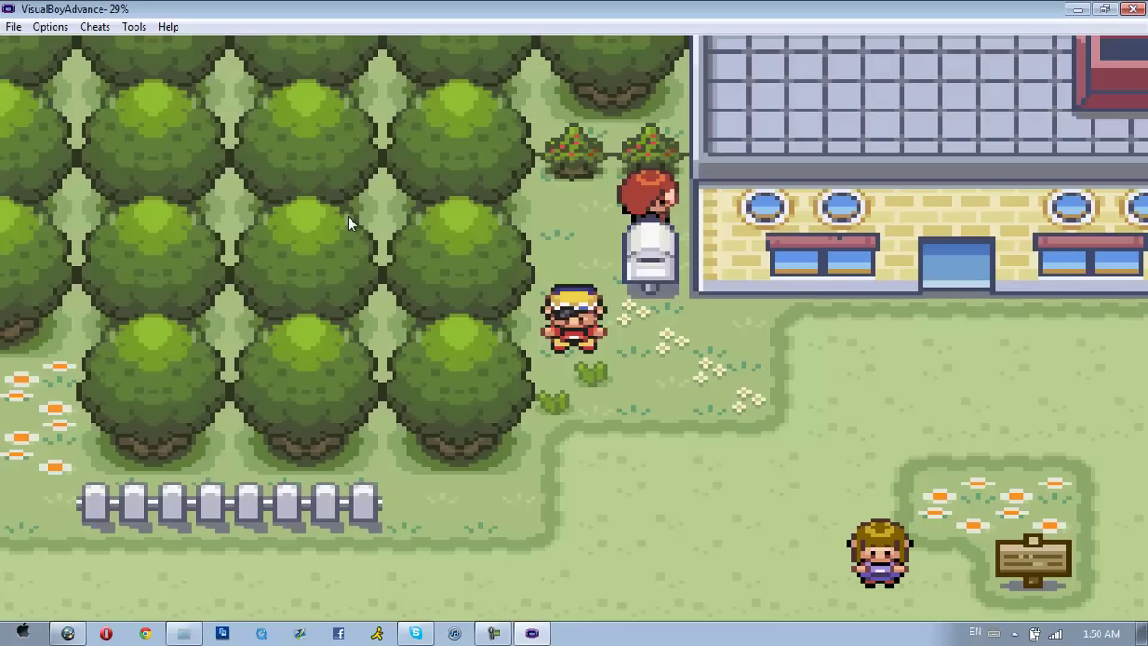
- Walk the character down and west along the path, advance the dialogue, and close the emulator
{"action": "key", "text": "Down"}
{"action": "key", "text": "Left"}
{"action": "key", "text": "Left"}
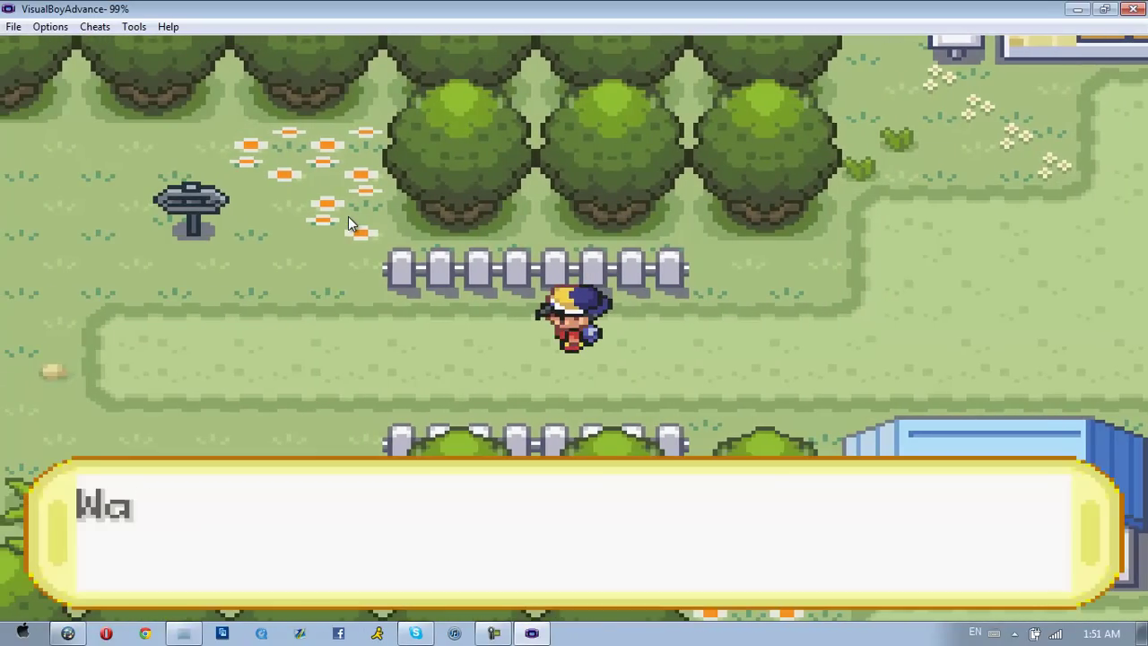
{"action": "key", "text": "z"}
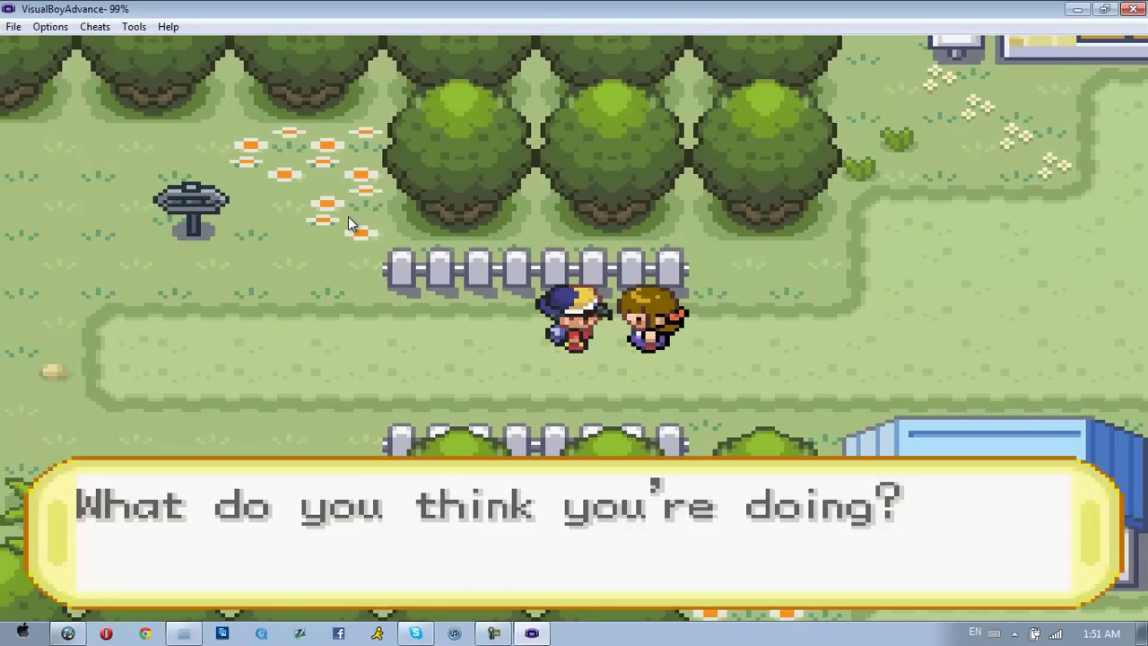
{"action": "key", "text": "z"}
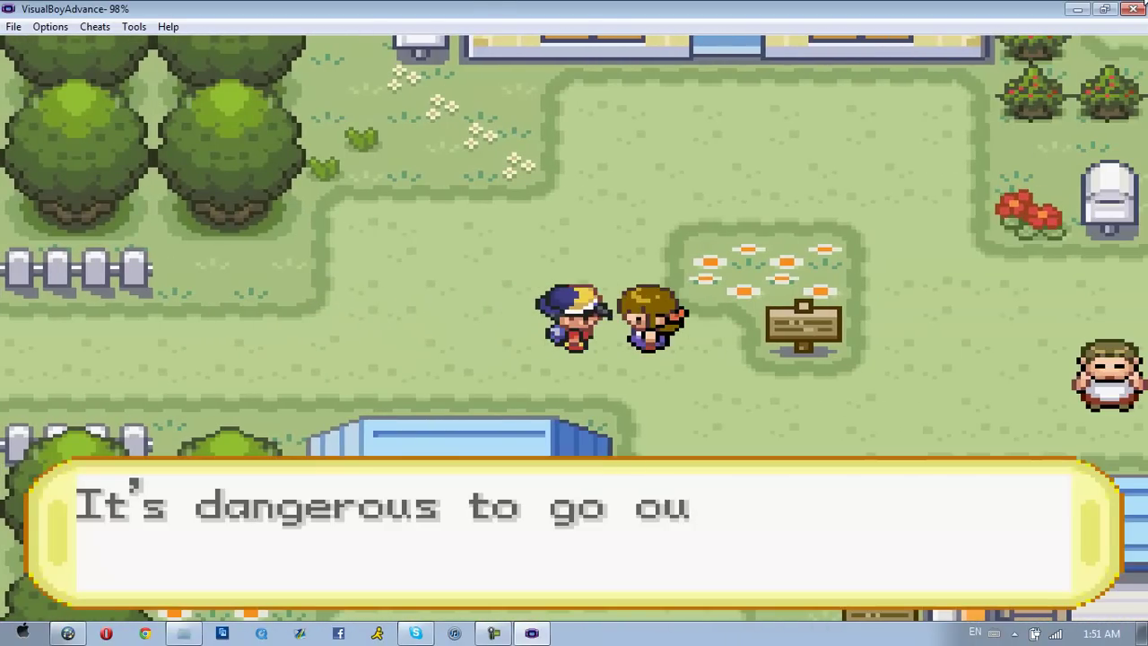
{"action": "left_click", "coordinate": [1135, 9]}
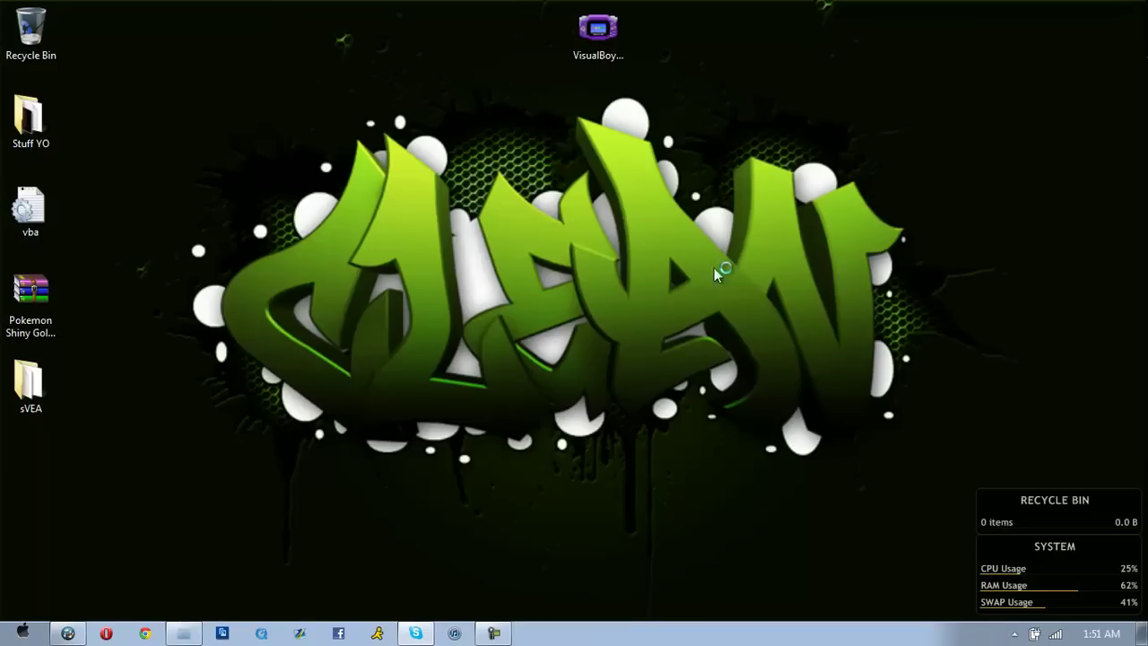
- Move the VisualBoyAdvance icon closer to the other desktop icons
{"action": "double_click", "coordinate": [598, 54]}
{"action": "left_click_drag", "start_coordinate": [600, 45], "coordinate": [263, 108]}
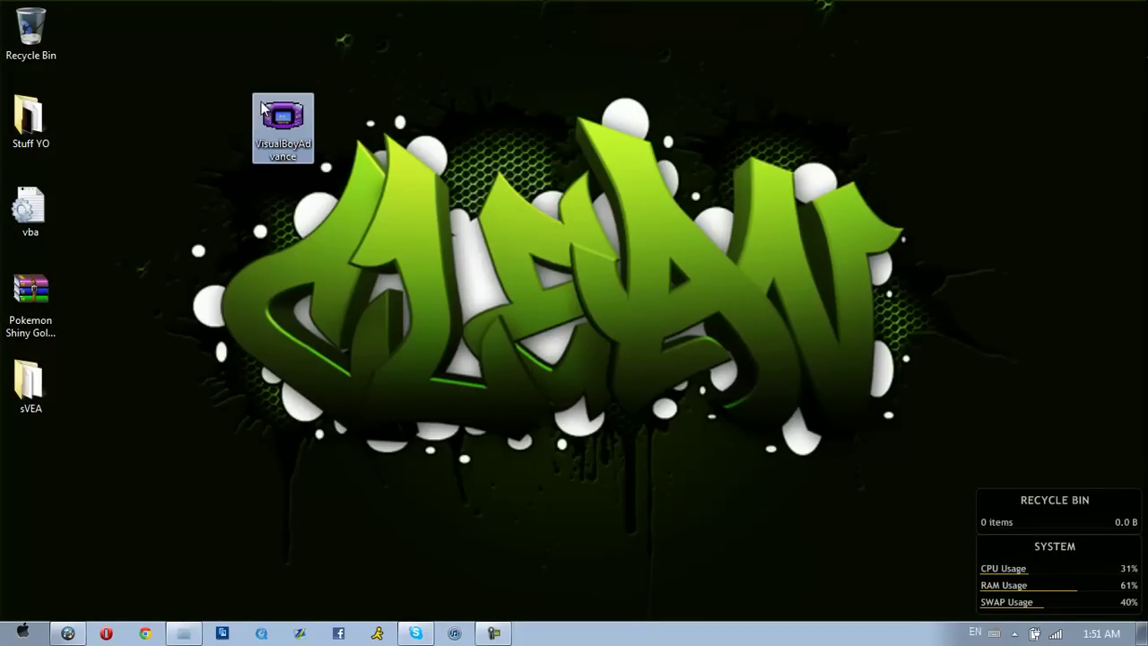
{"action": "left_click", "coordinate": [30, 211]}
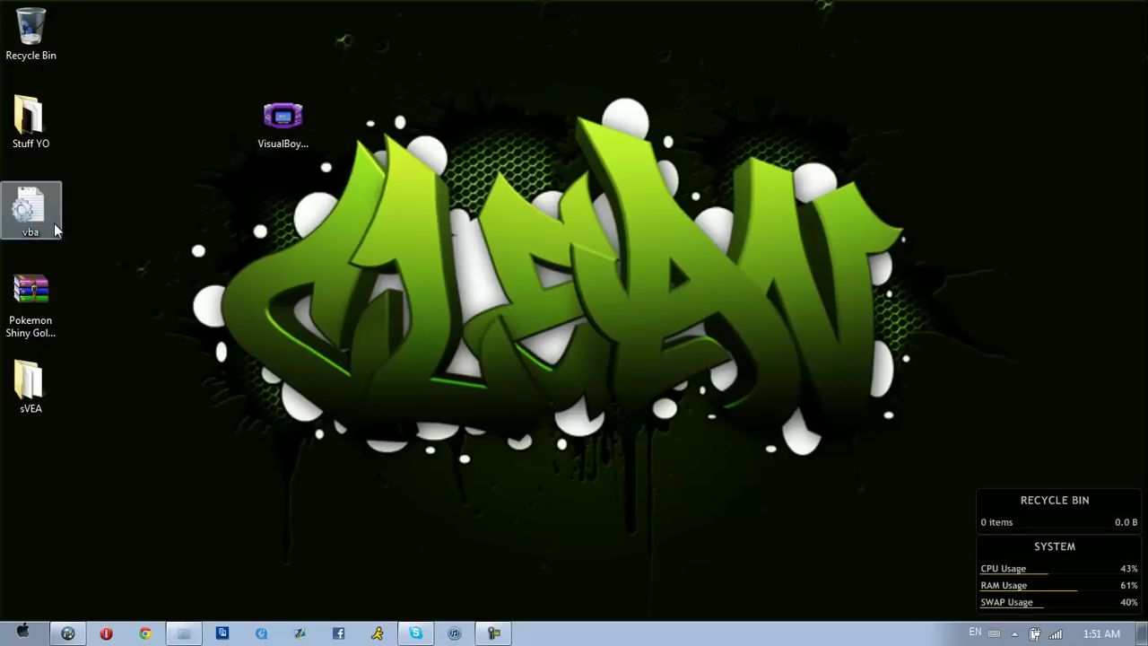
{"action": "left_click", "coordinate": [36, 316]}
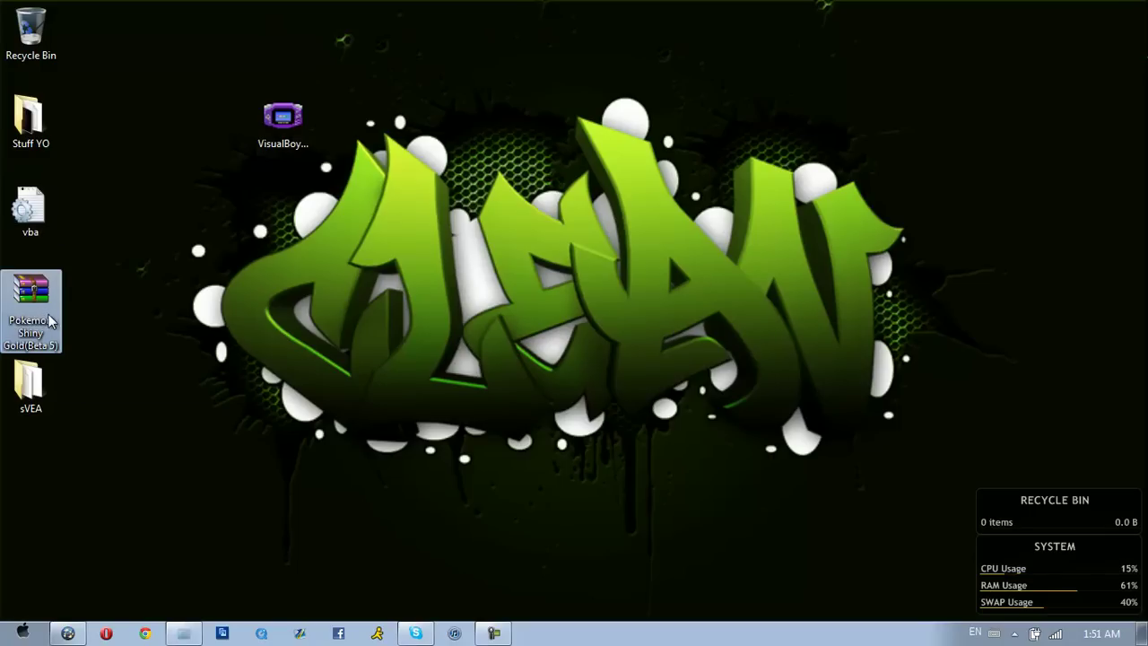
{"action": "left_click", "coordinate": [41, 400]}
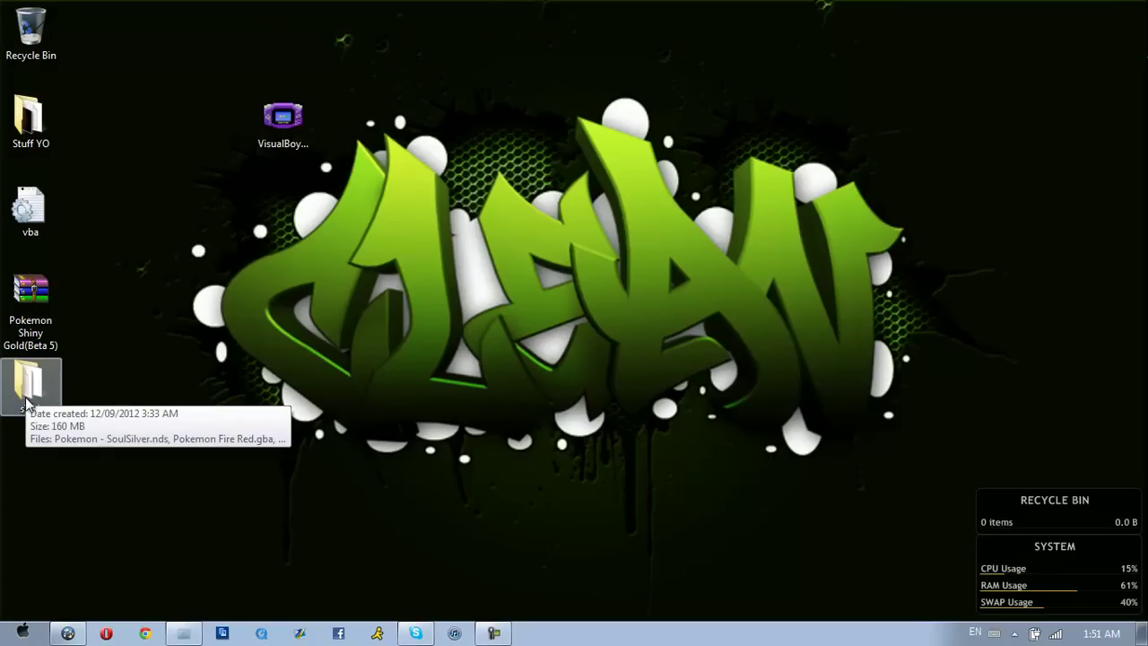
{"action": "left_click", "coordinate": [86, 411]}
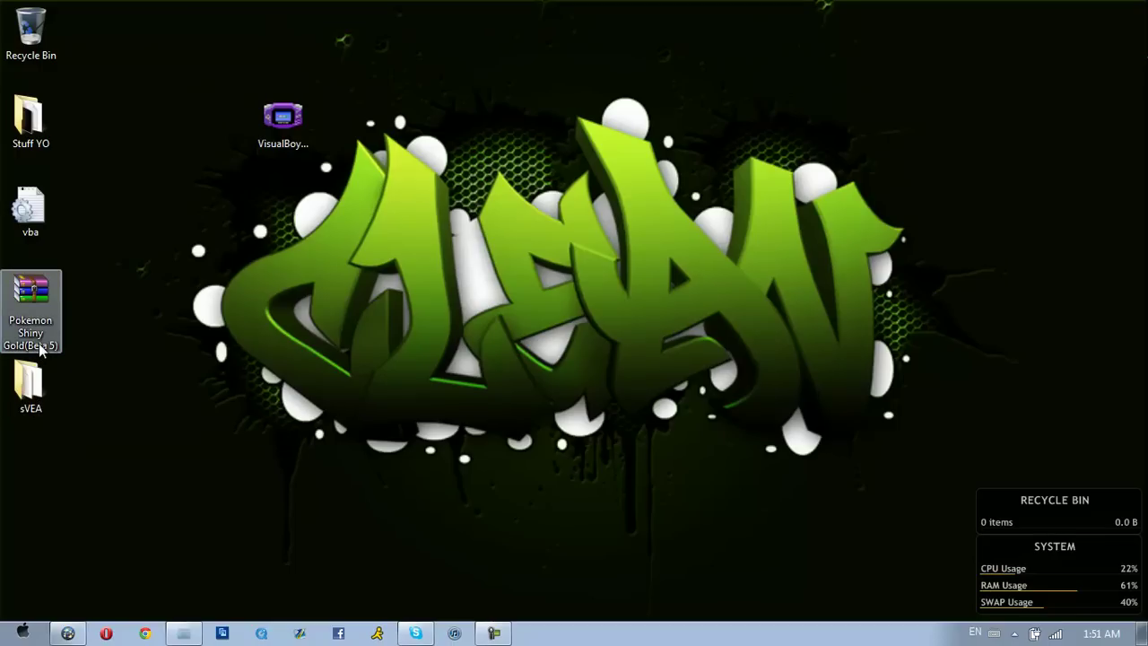
{"action": "mouse_move", "coordinate": [40, 348]}
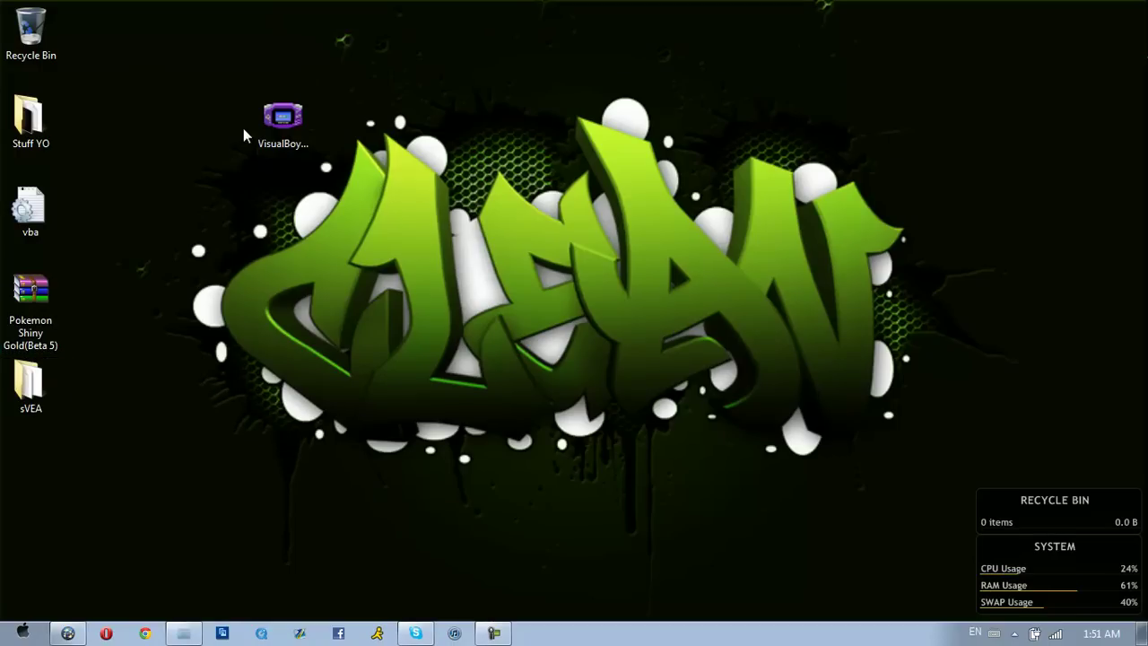
- Launch VisualBoyAdvance again and load Pokemon Shiny Gold.gba from the sVEA folder
{"action": "double_click", "coordinate": [284, 126]}
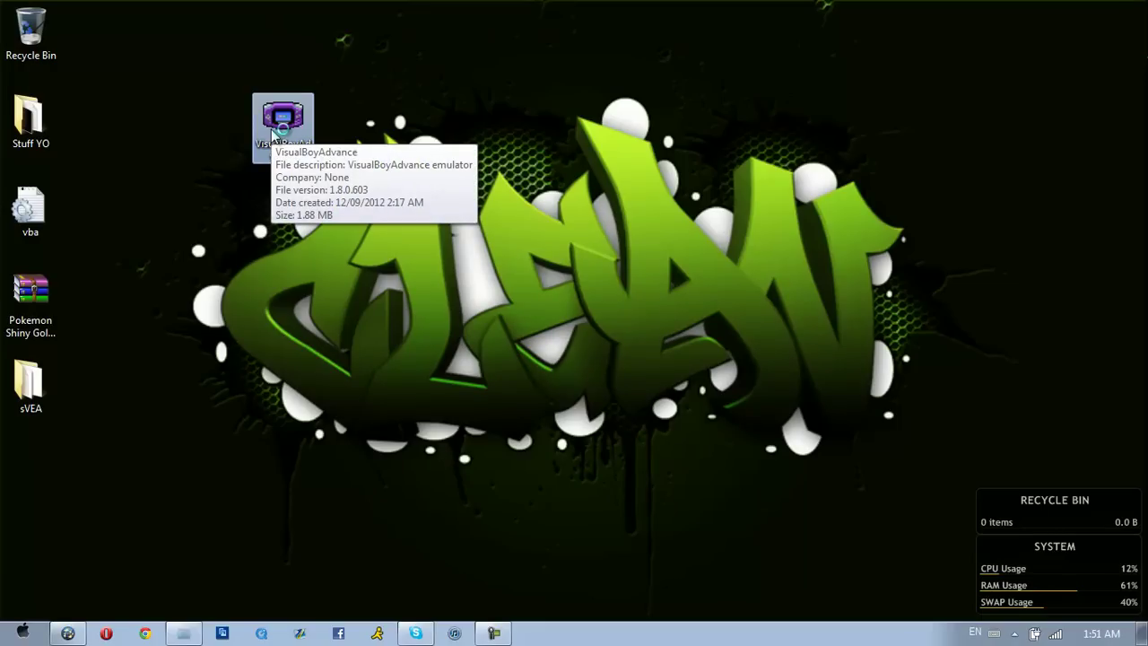
{"action": "double_click", "coordinate": [299, 135]}
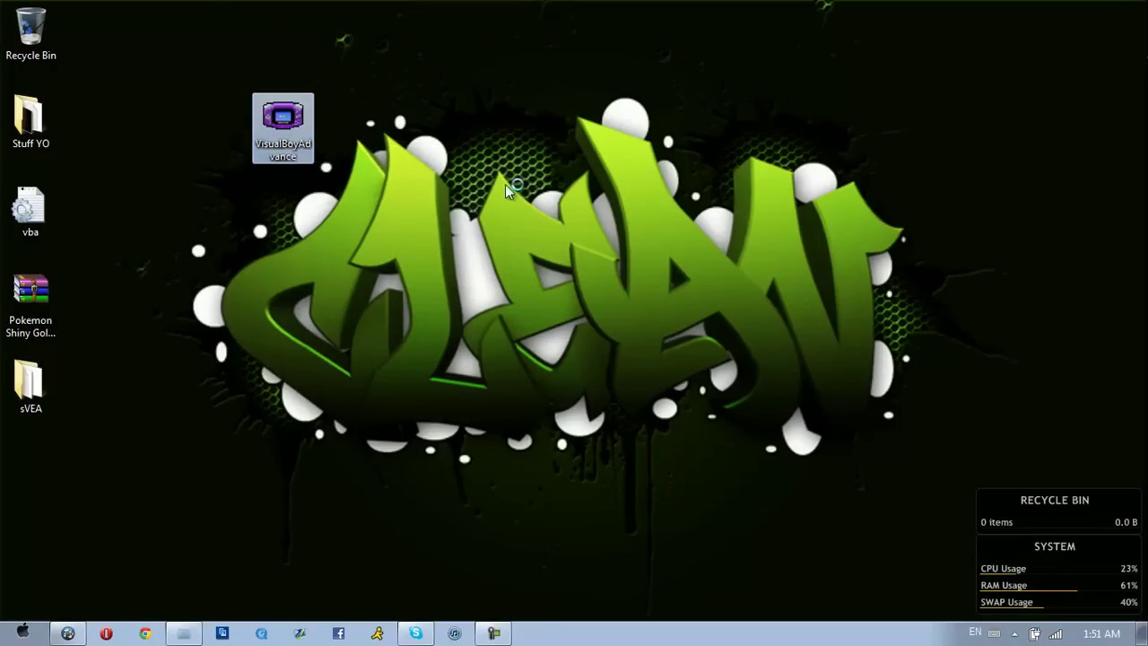
{"action": "left_click", "coordinate": [18, 35]}
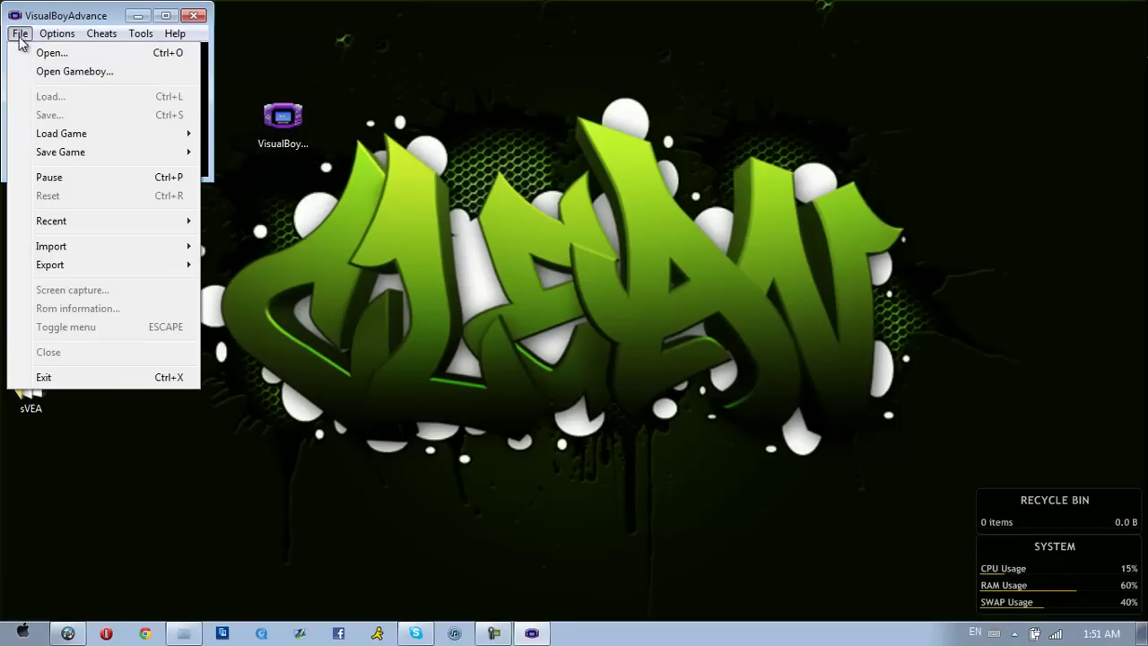
{"action": "left_click", "coordinate": [60, 55]}
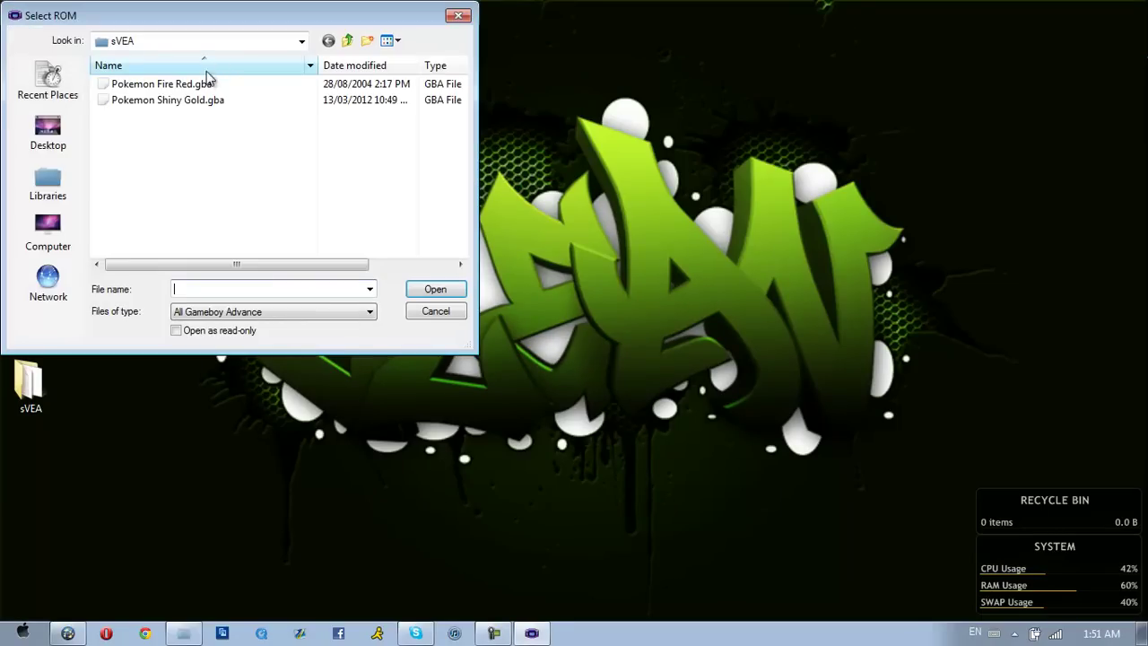
{"action": "left_click", "coordinate": [153, 103]}
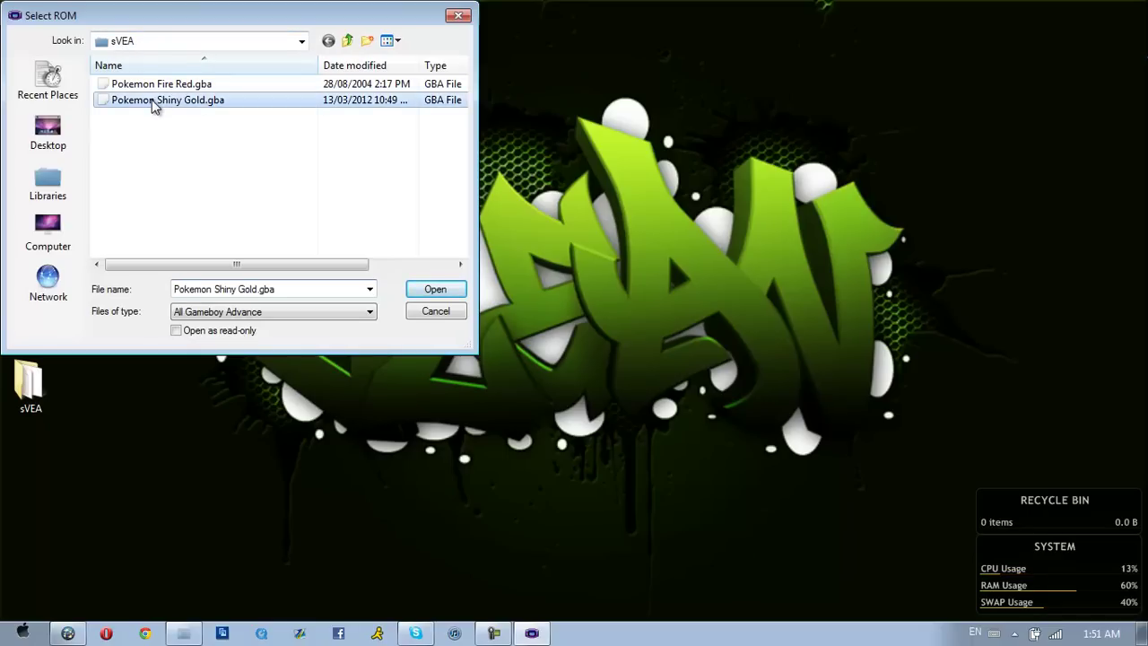
{"action": "left_click", "coordinate": [436, 290]}
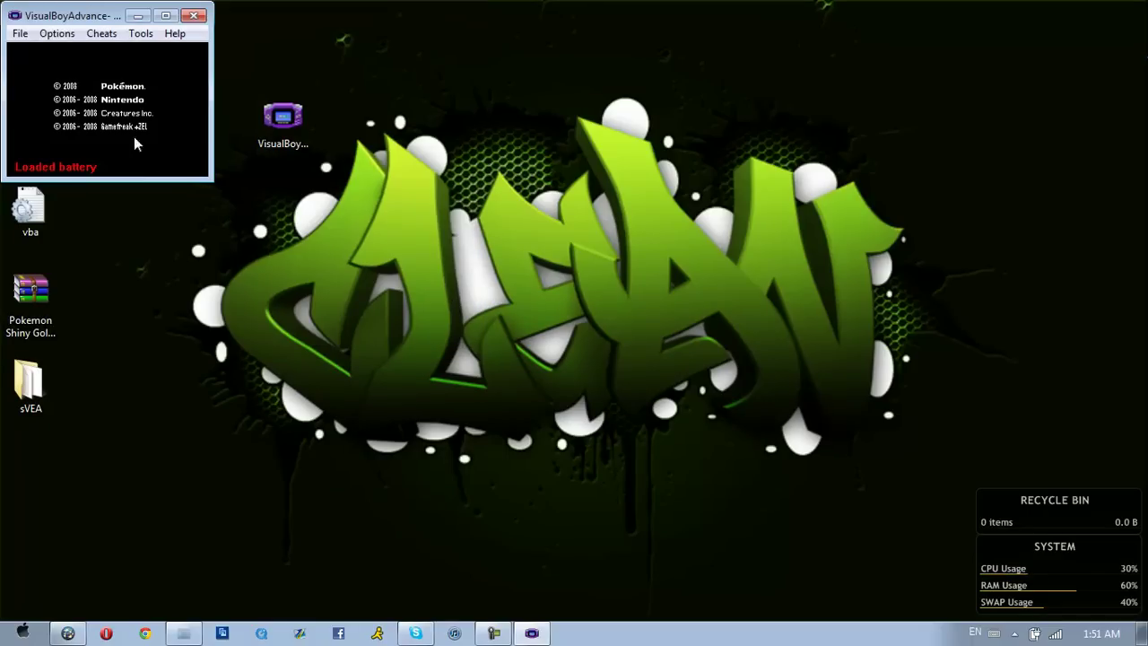
- Set the emulator's save type to Flash 128K
{"action": "left_click", "coordinate": [57, 33]}
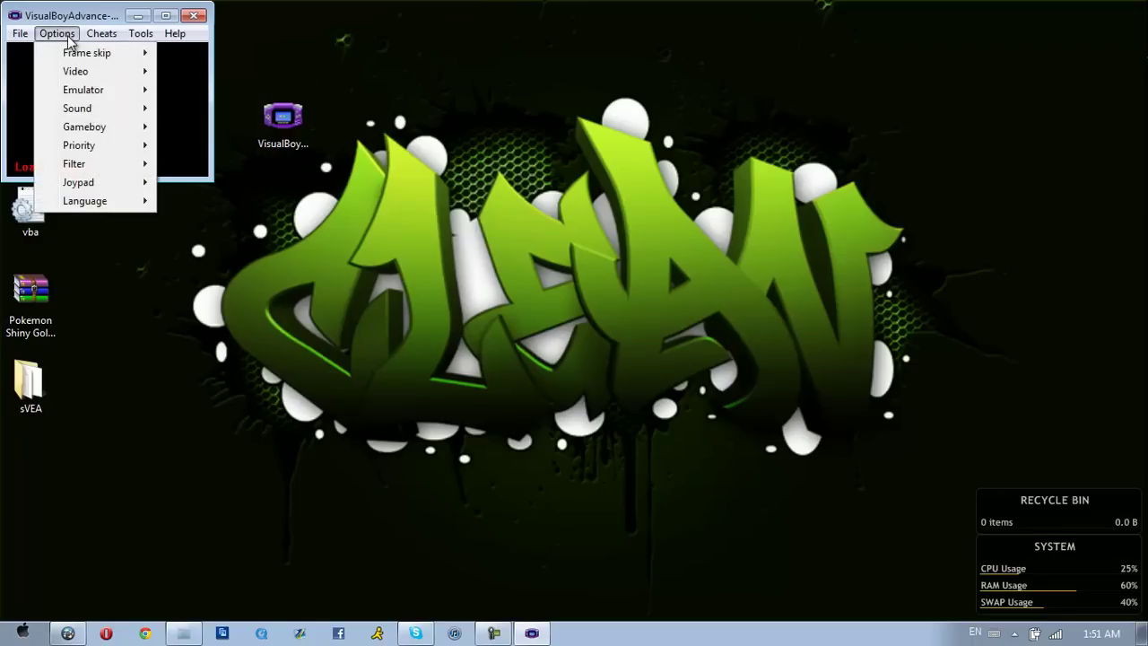
{"action": "mouse_move", "coordinate": [101, 34]}
{"action": "mouse_move", "coordinate": [56, 33]}
{"action": "mouse_move", "coordinate": [90, 94]}
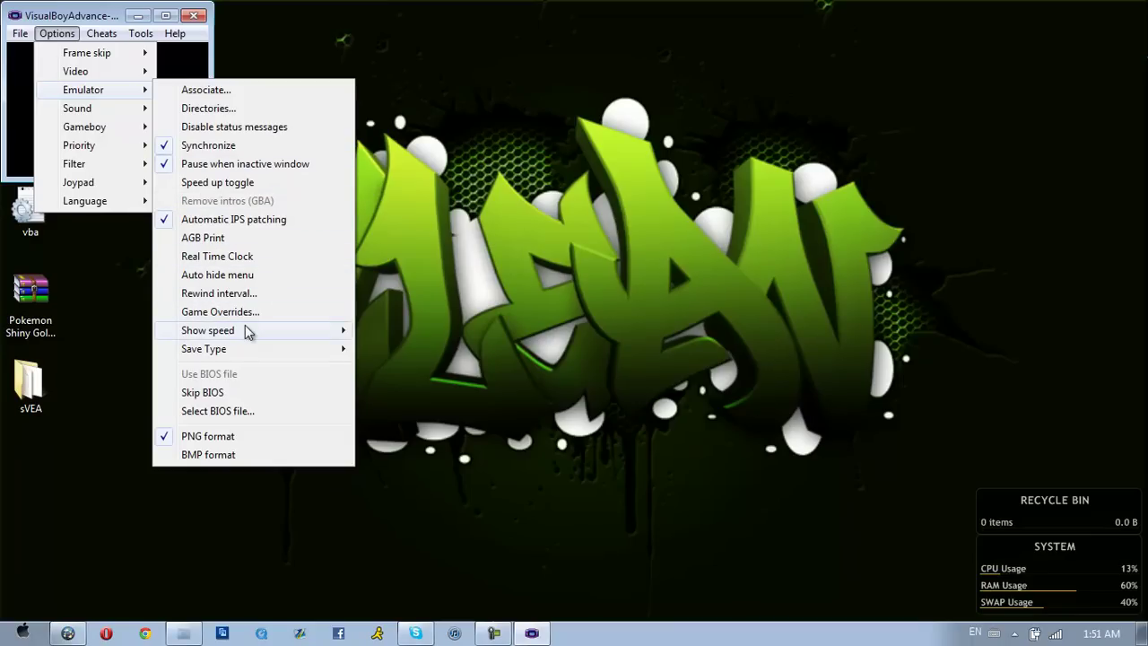
{"action": "mouse_move", "coordinate": [266, 349]}
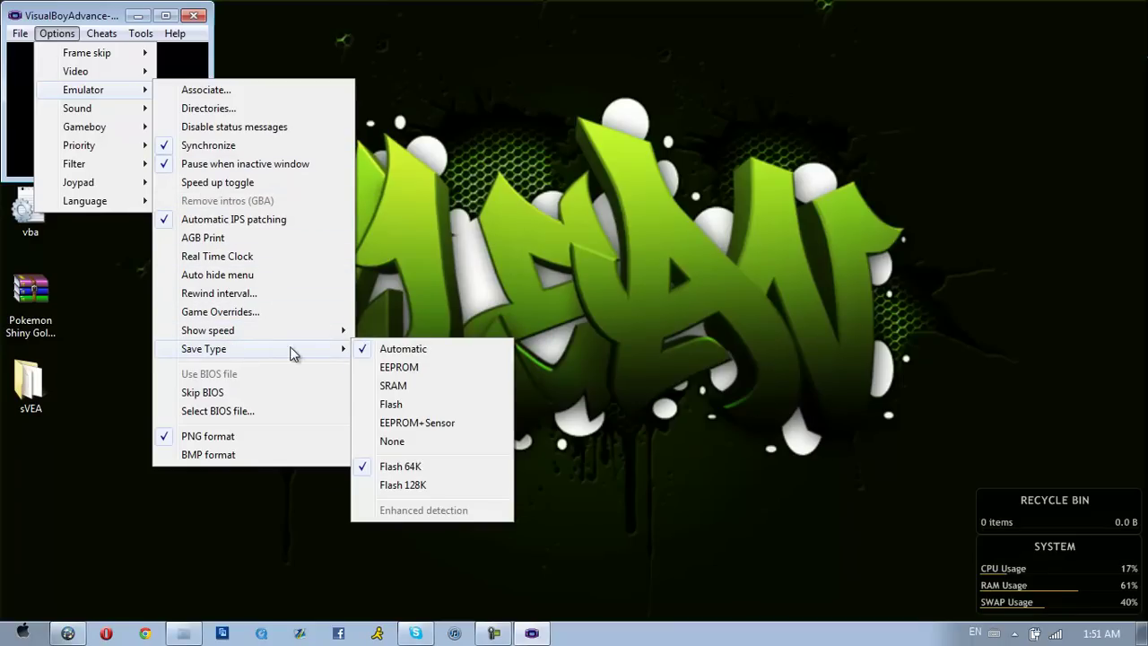
{"action": "left_click", "coordinate": [404, 485]}
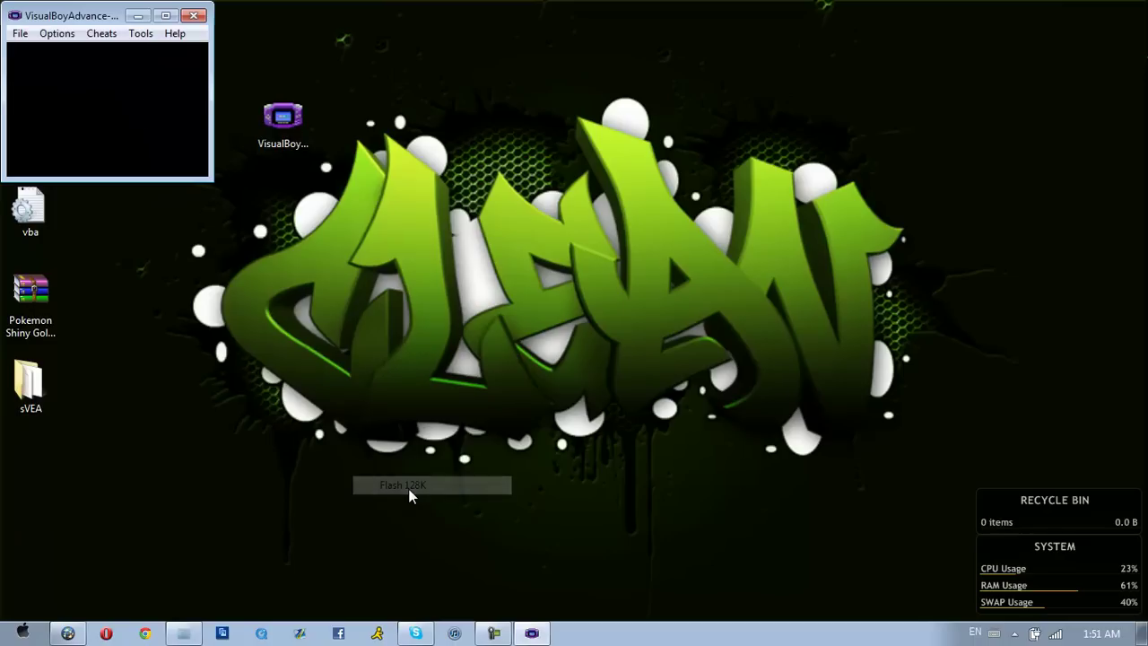
- Maximize the emulator window, start the game from the title screen, and page forward and back through the controls introduction
{"action": "left_click", "coordinate": [165, 15]}
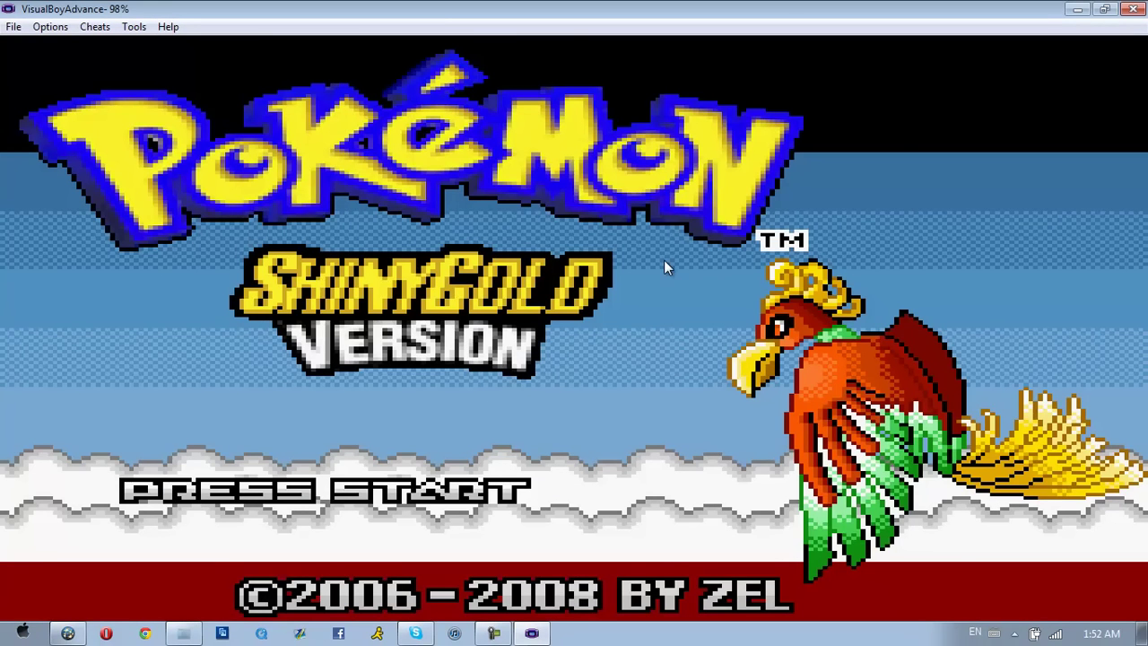
{"action": "key", "text": "Return"}
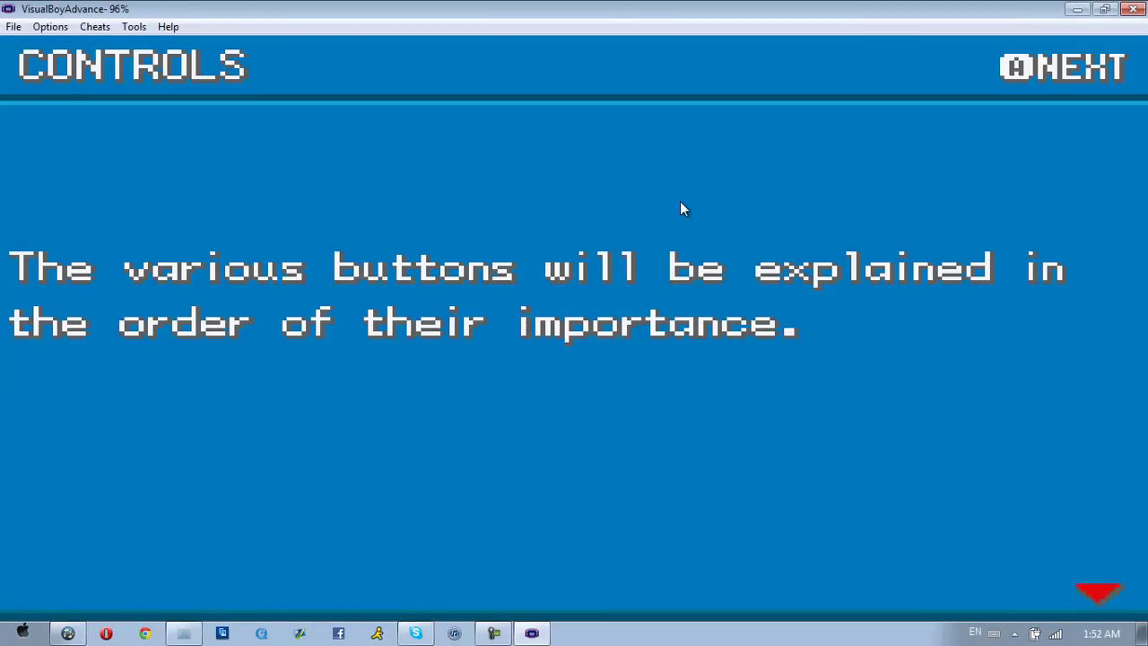
{"action": "key", "text": "z"}
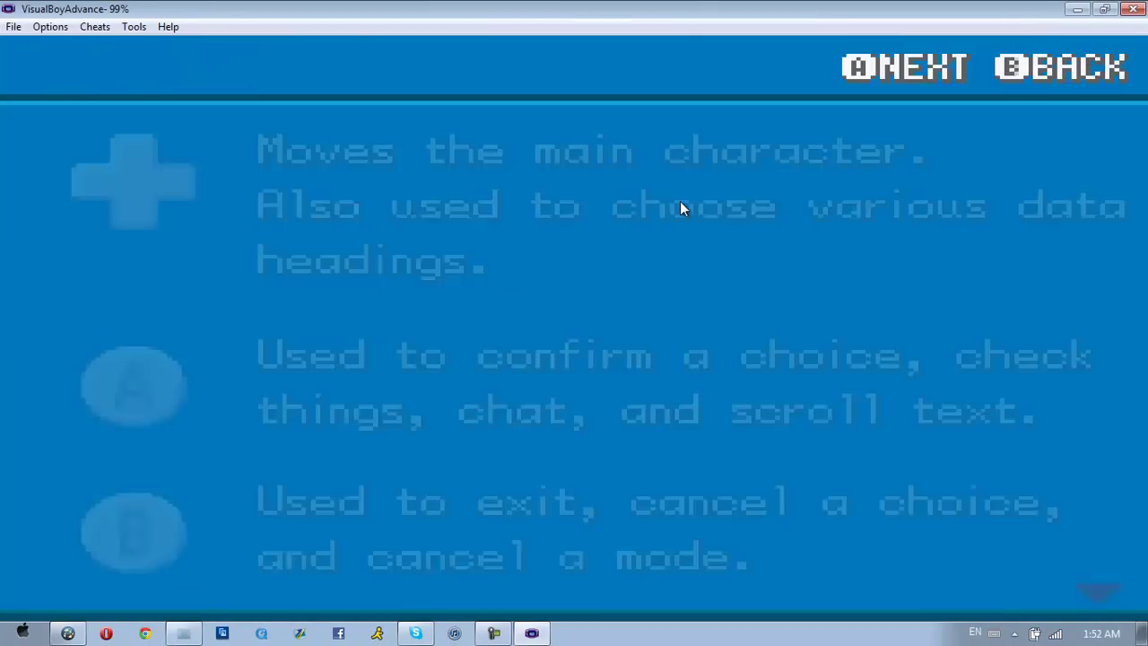
{"action": "key", "text": "x"}
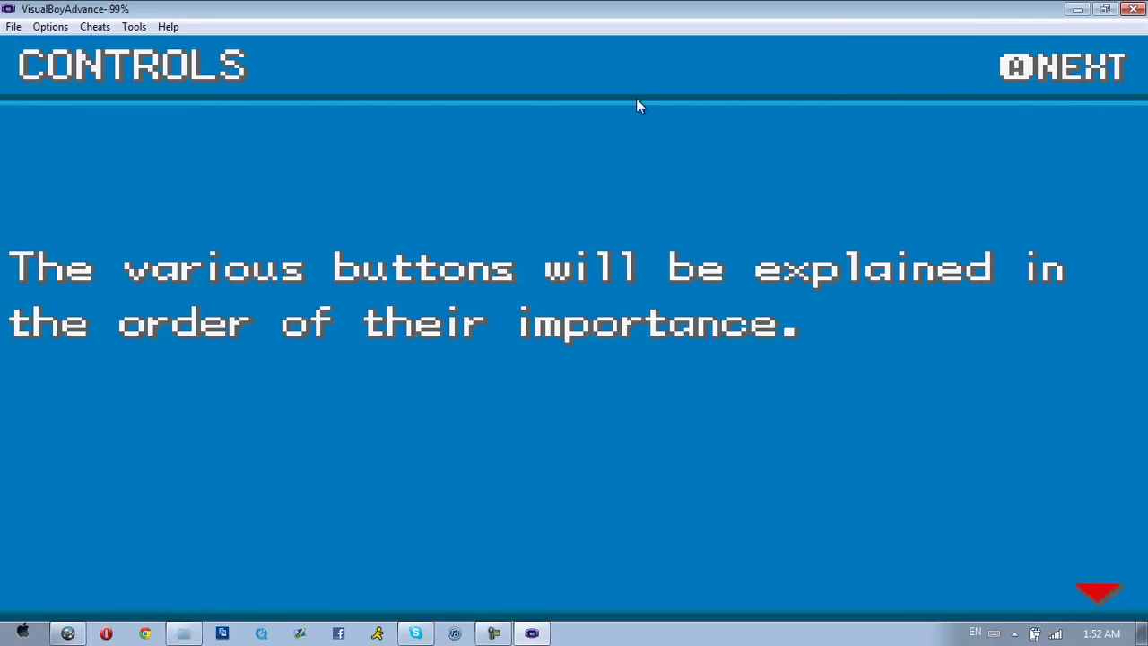
- Save the current game state to slot 2
{"action": "left_click", "coordinate": [13, 26]}
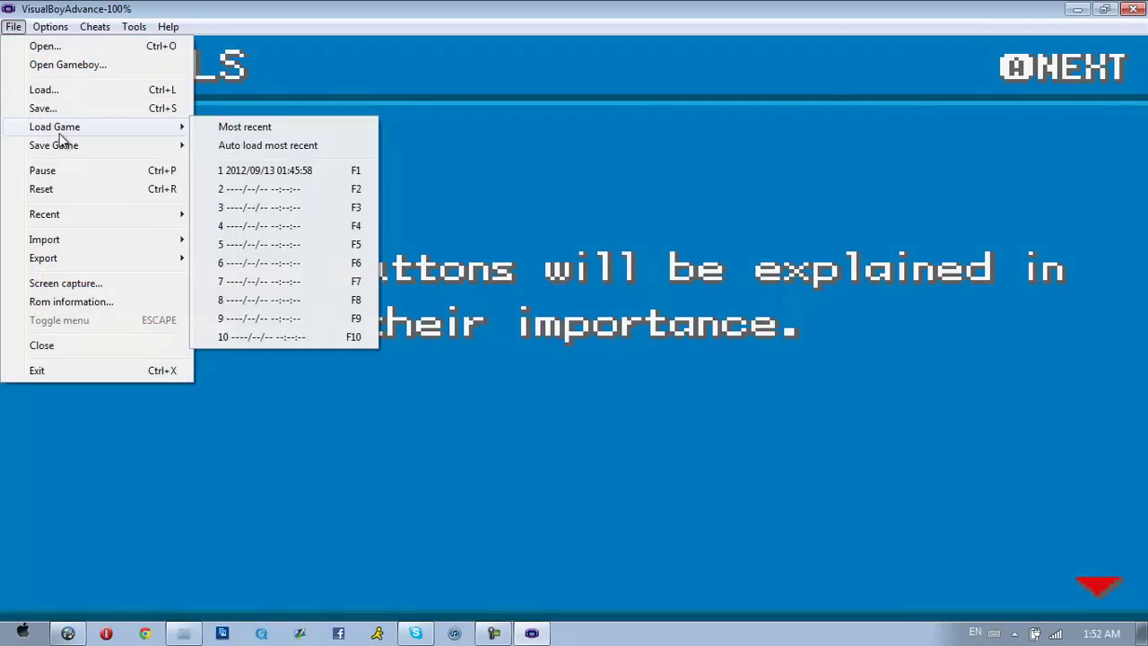
{"action": "mouse_move", "coordinate": [59, 149]}
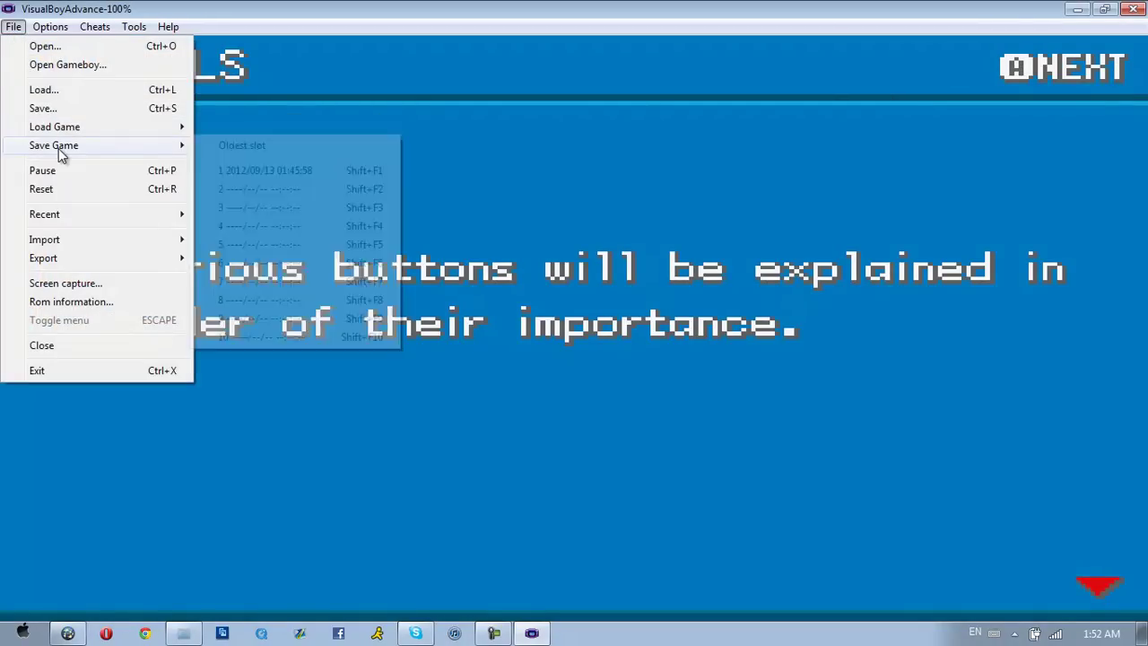
{"action": "left_click", "coordinate": [276, 190]}
{"action": "left_click", "coordinate": [8, 8]}
{"action": "key", "text": "Escape"}
- Load the saved game state from slot 1
{"action": "left_click", "coordinate": [13, 26]}
{"action": "mouse_move", "coordinate": [74, 131]}
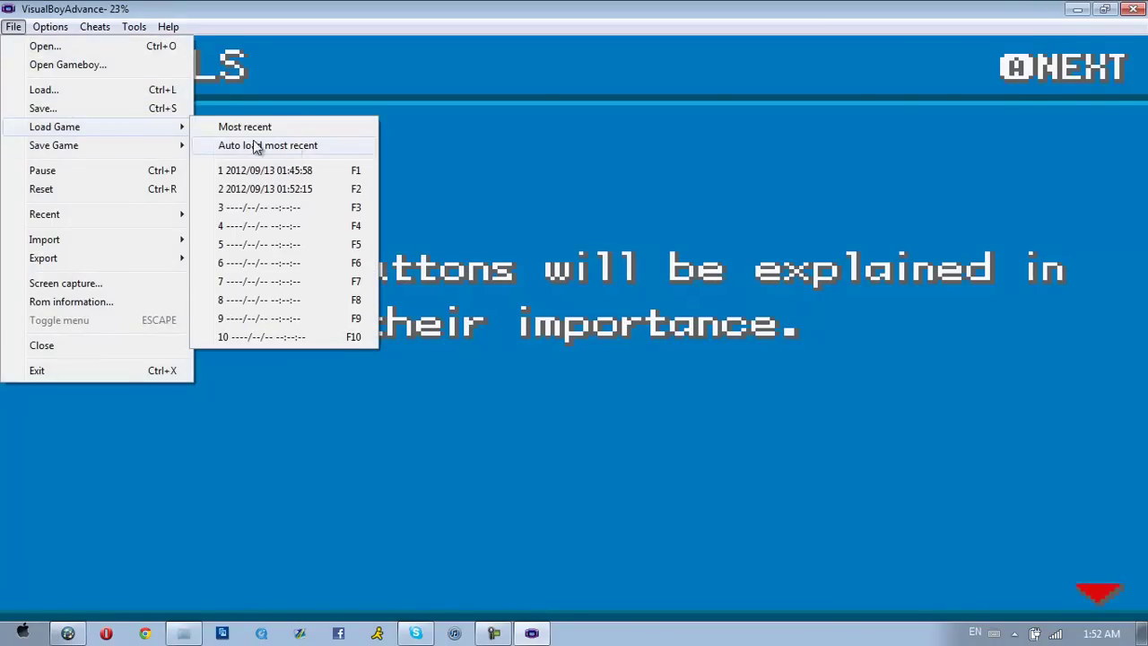
{"action": "left_click", "coordinate": [296, 171]}
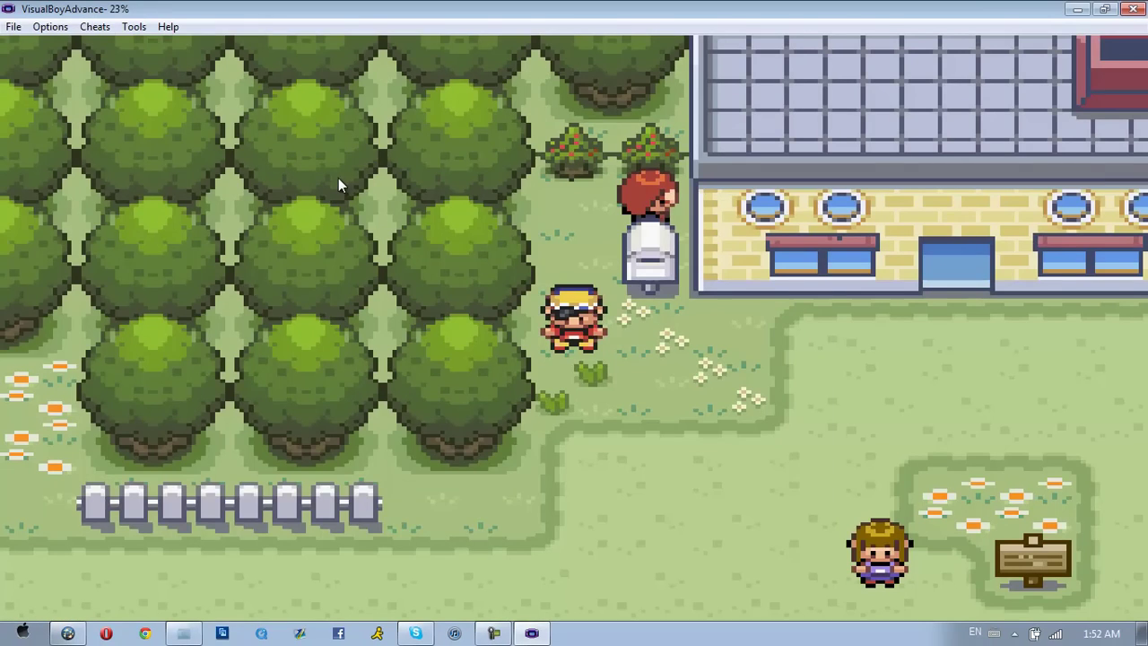
- Walk the character east into the large brick building and up to the professor at the back of the lab
{"action": "key", "text": "Right"}
{"action": "key", "text": "Up"}
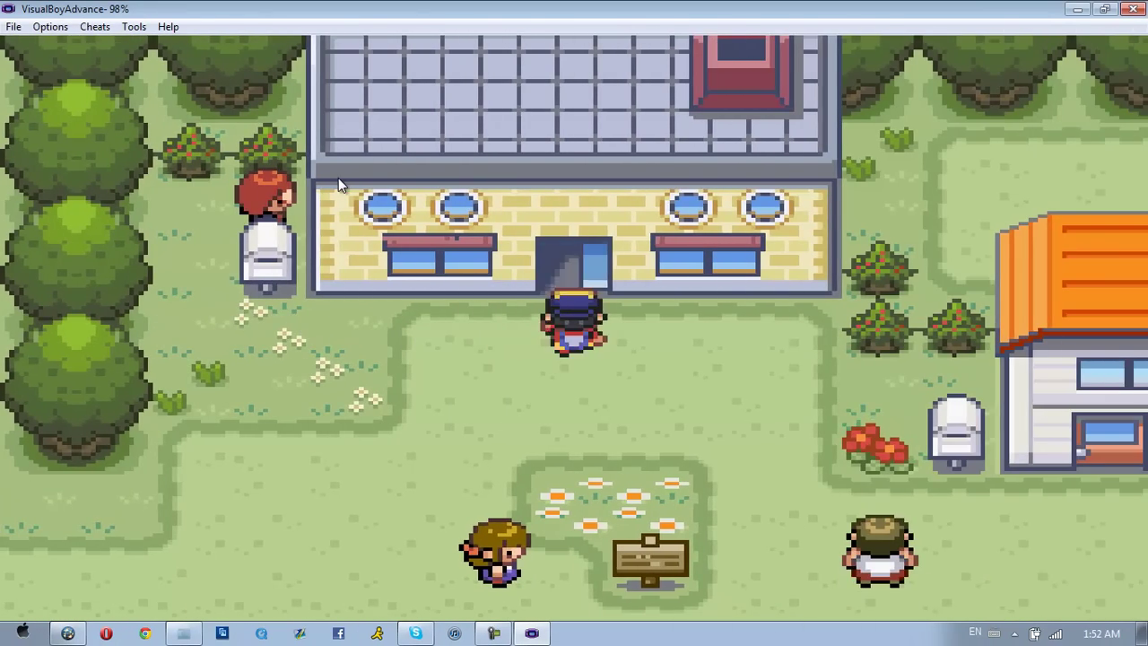
{"action": "key", "text": "Up"}
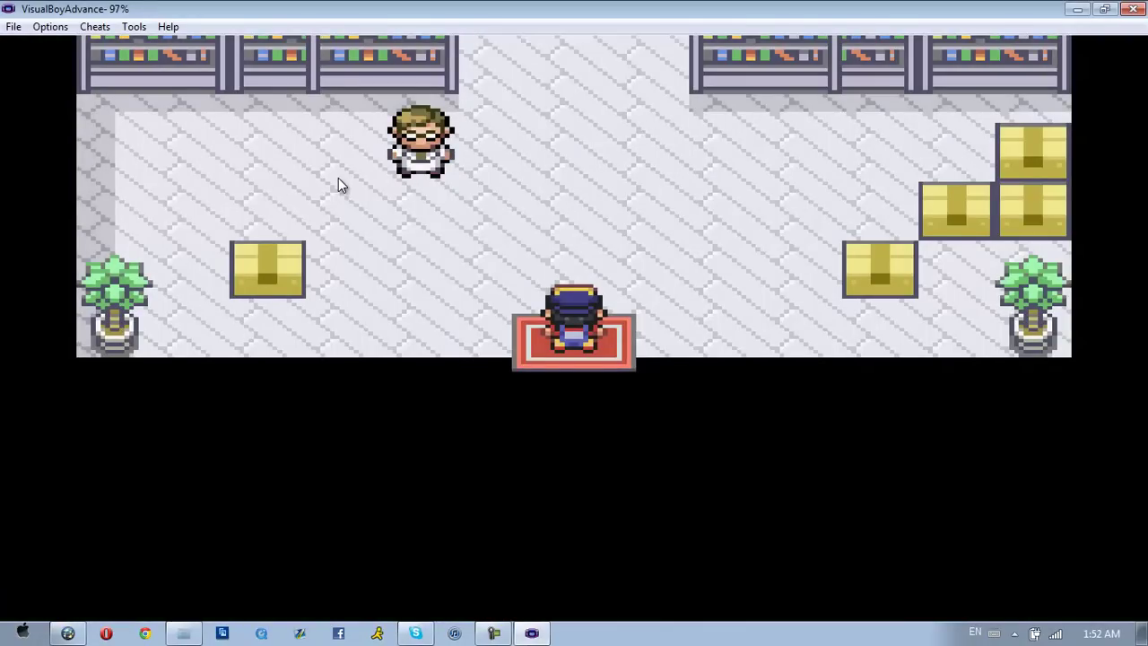
{"action": "key", "text": "Up"}
{"action": "key", "text": "Up"}
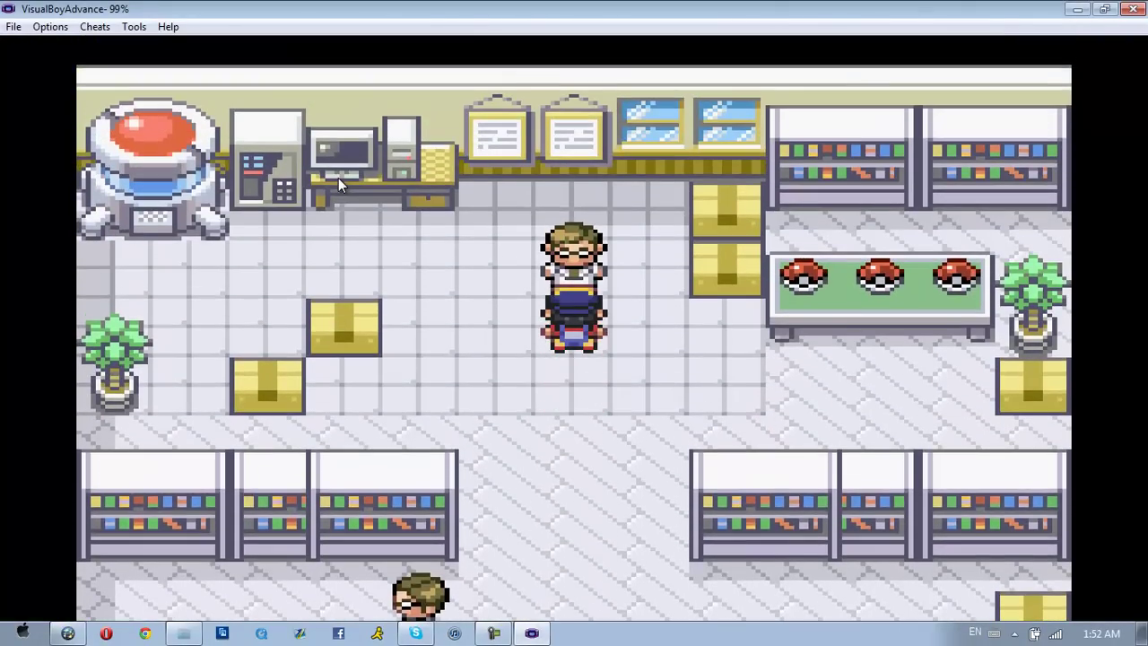